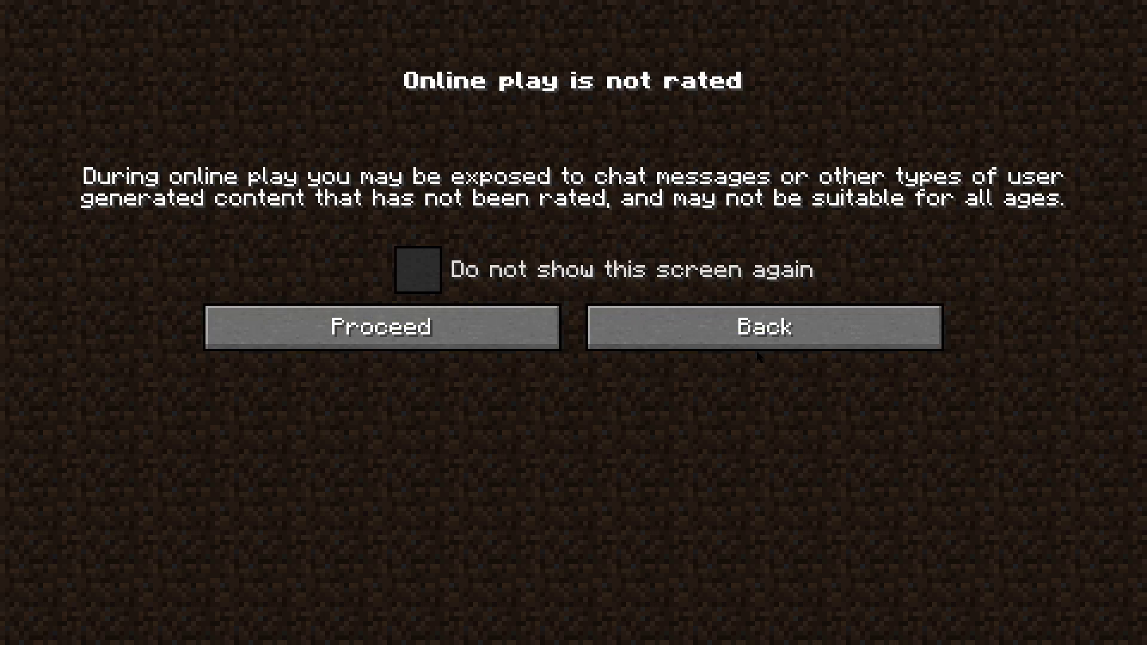
# - Permanently dismiss the online-play warning and direct-connect to the test server
pyautogui.click(418, 269)
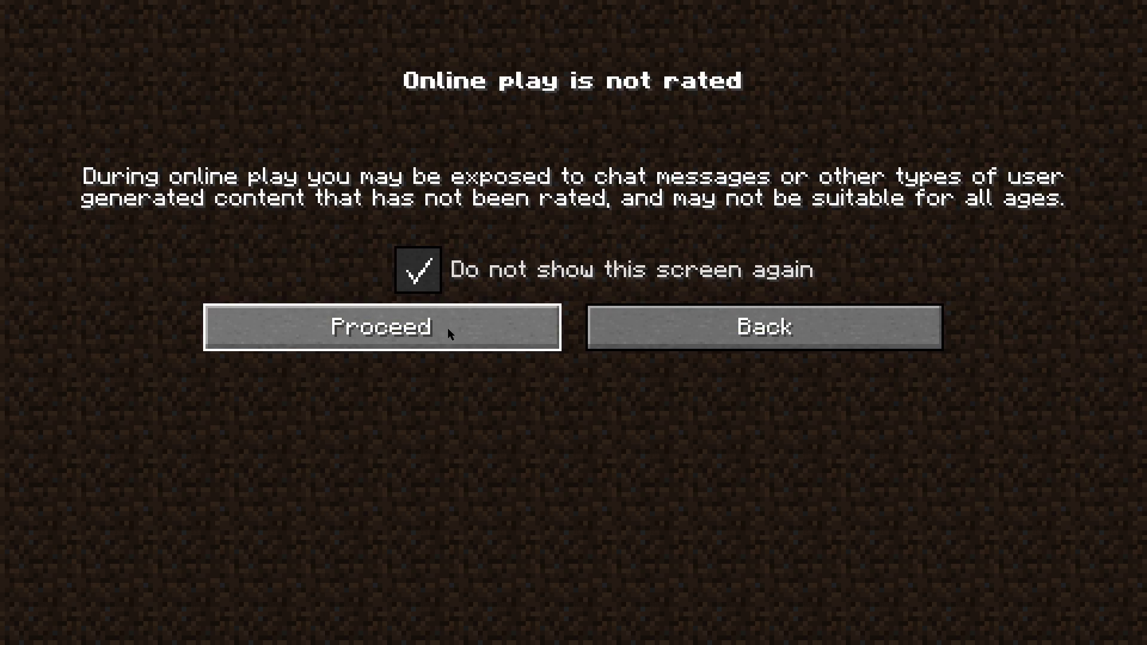
pyautogui.click(446, 328)
pyautogui.click(535, 538)
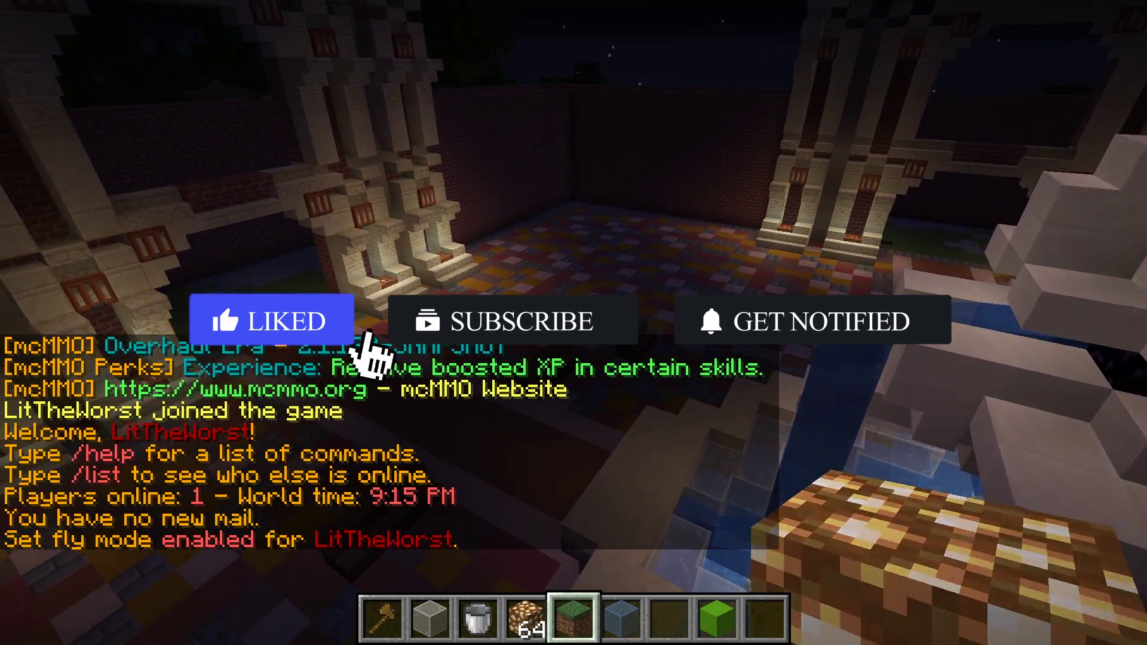
# - Fly past the sandstone arch and dive through the fountain into the room below
pyautogui.scroll(-1, 573, 322)
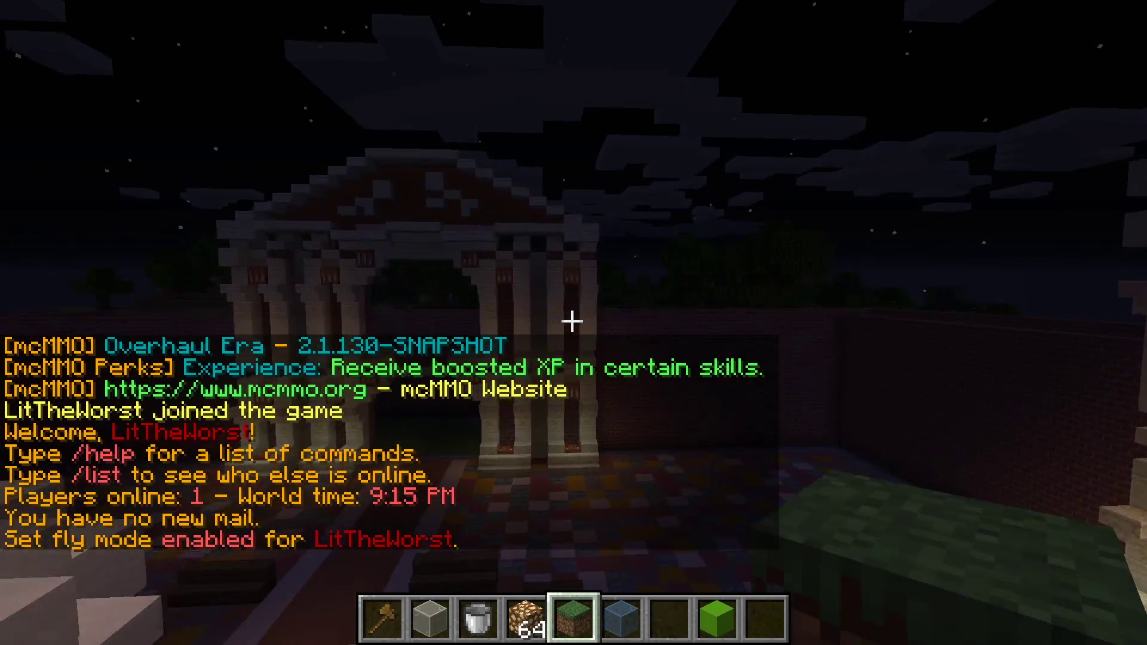
pyautogui.press('w')
pyautogui.press('space')
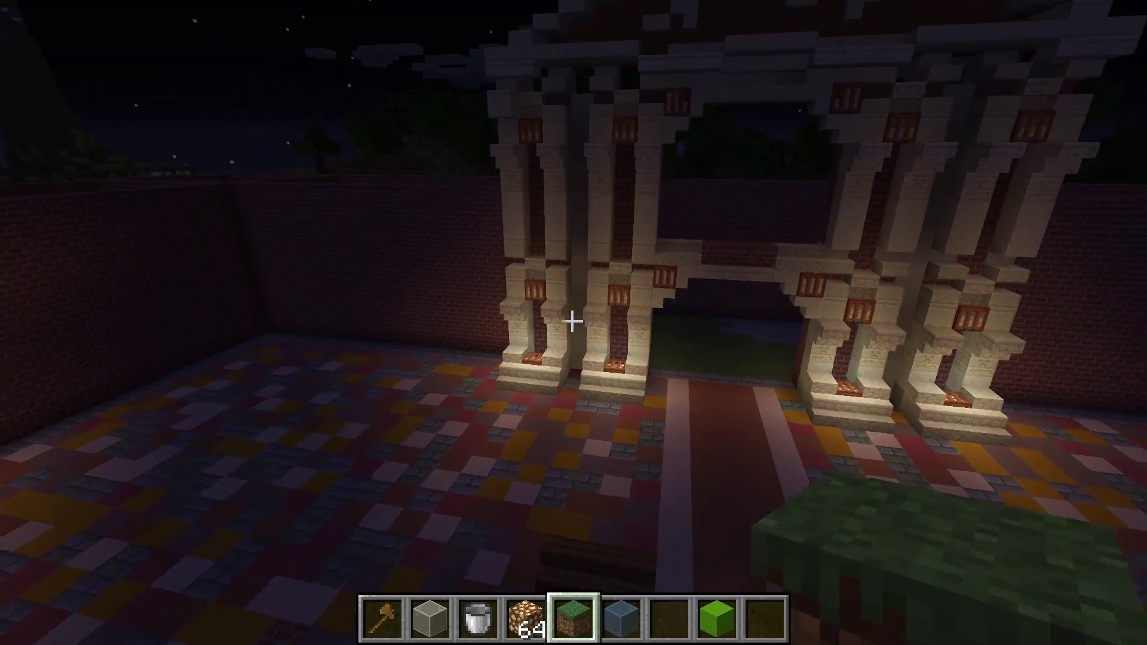
pyautogui.press('s')
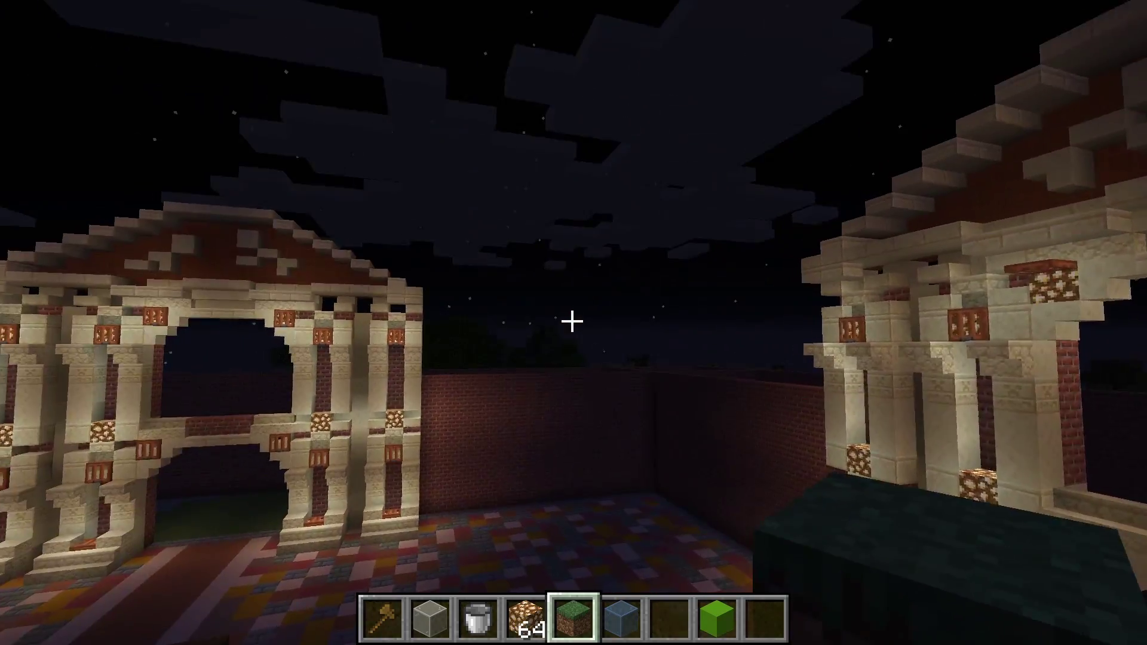
pyautogui.scroll(-2, 572, 322)
pyautogui.press('w')
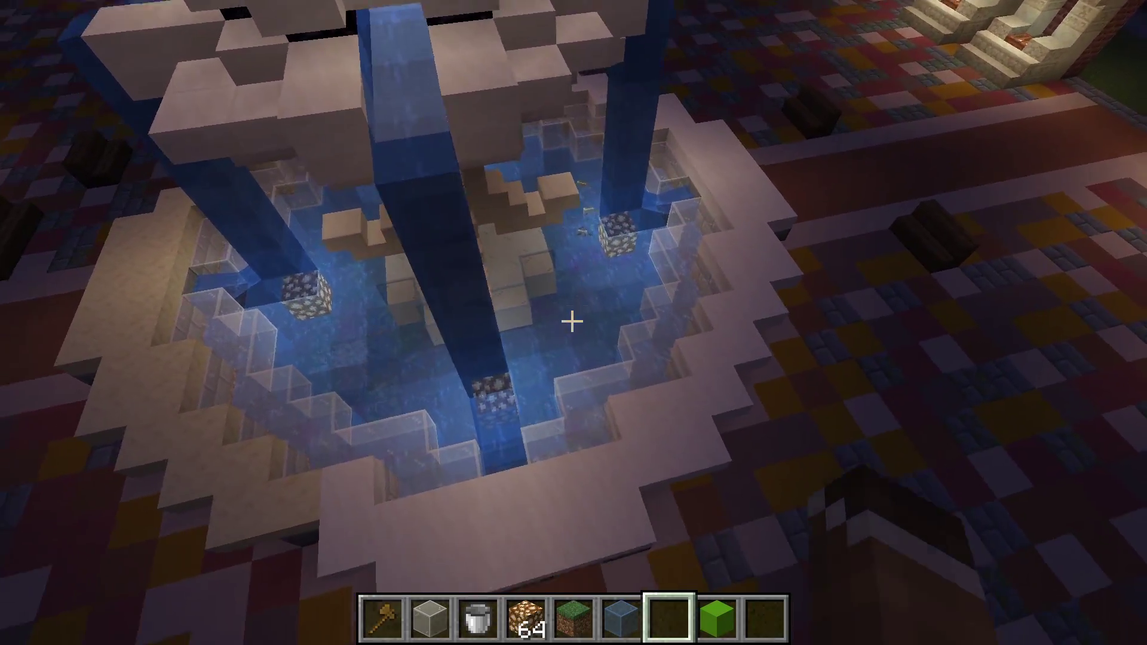
pyautogui.press('w')
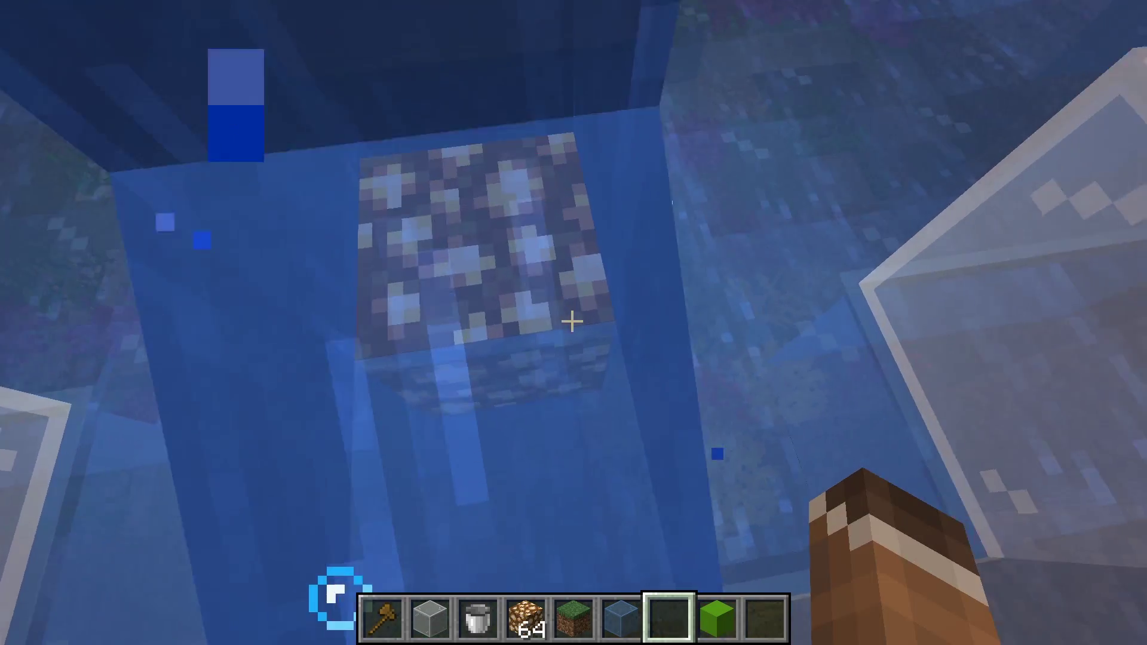
pyautogui.press('w')
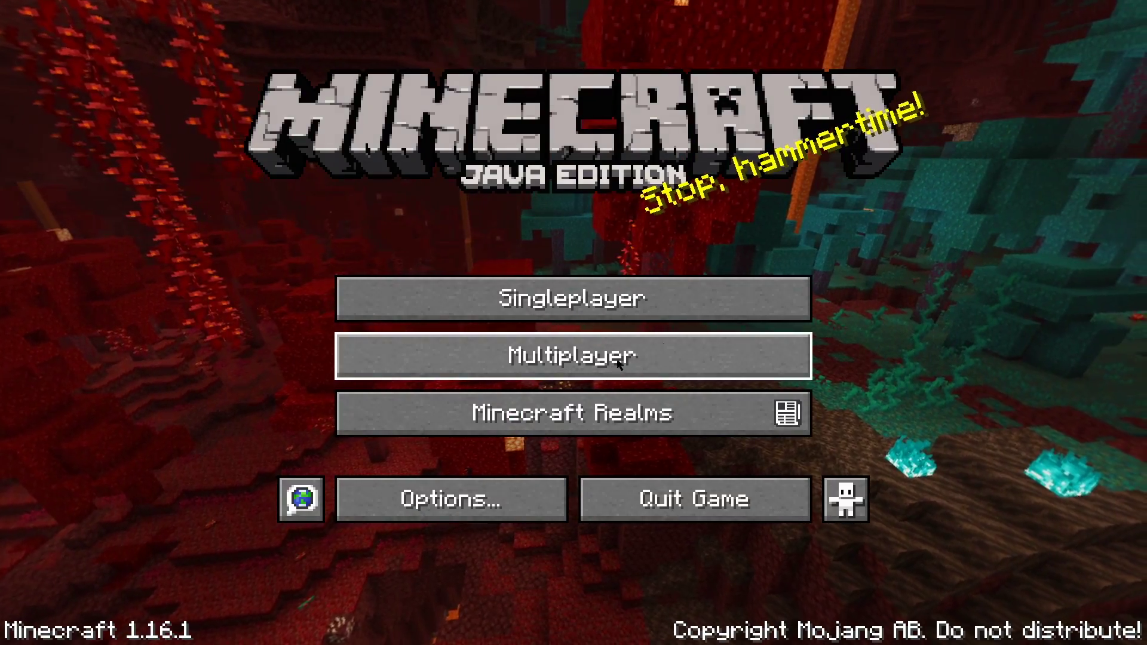
# - Rejoin the server and fly around the lit sandstone arches and the fountain plaza
pyautogui.click(532, 355)
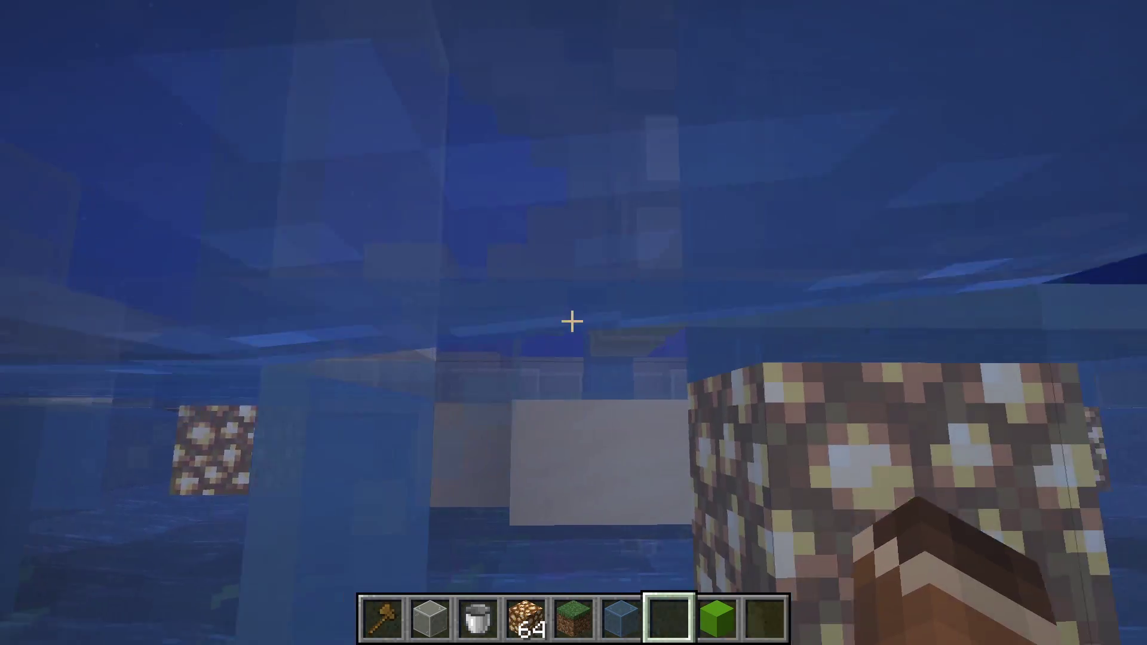
pyautogui.press('w')
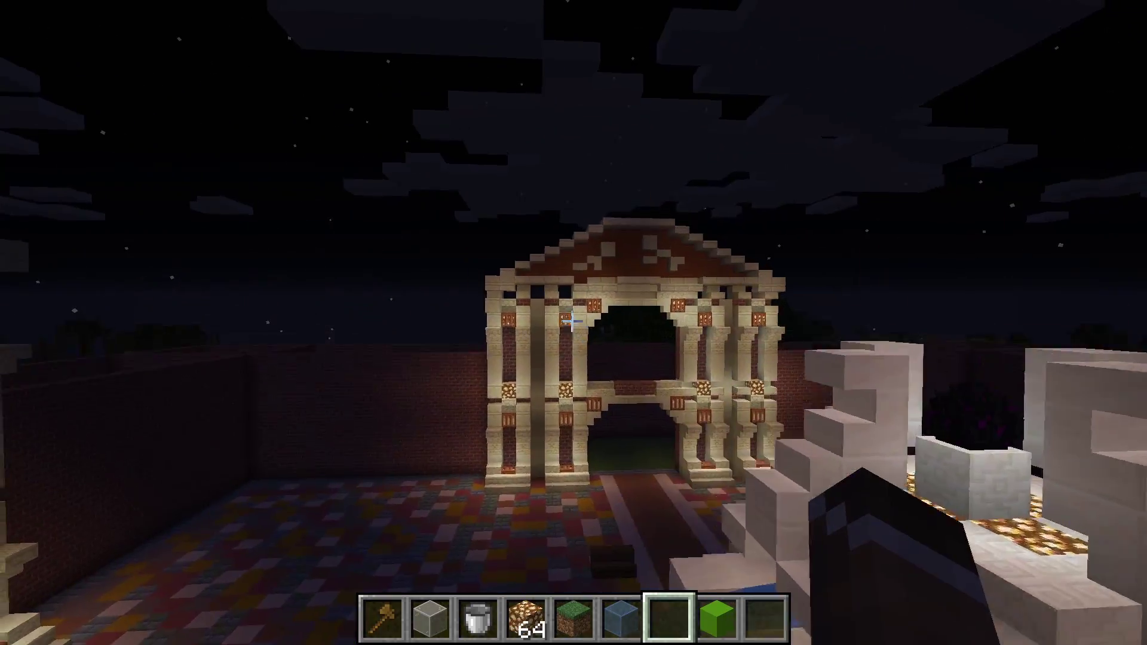
pyautogui.press('w')
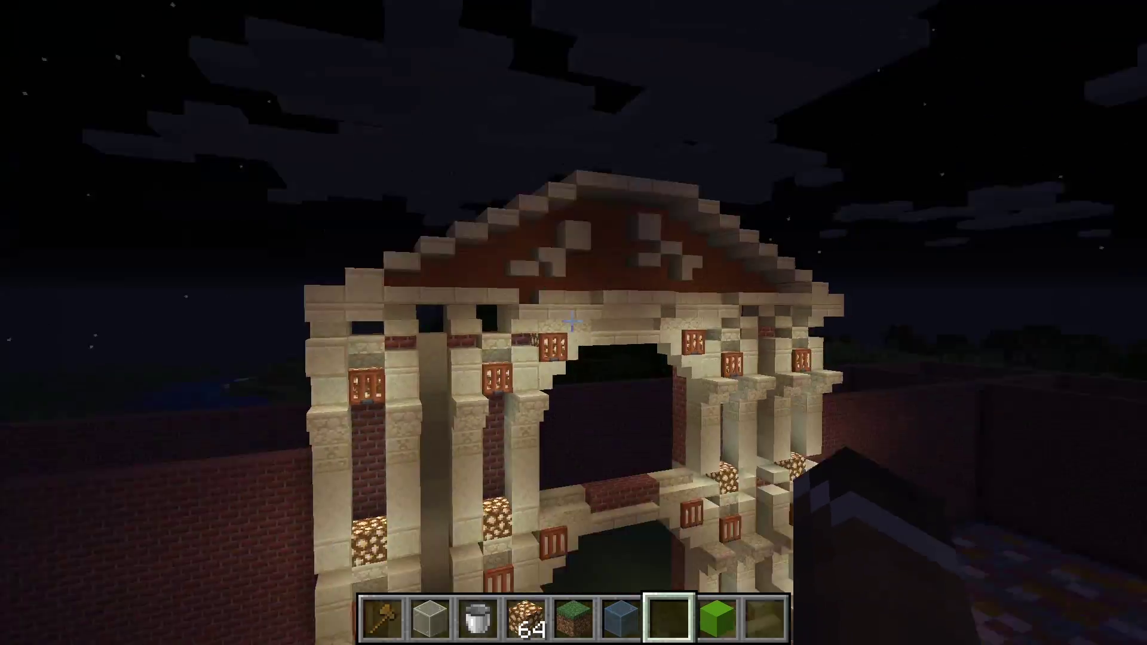
pyautogui.press('s')
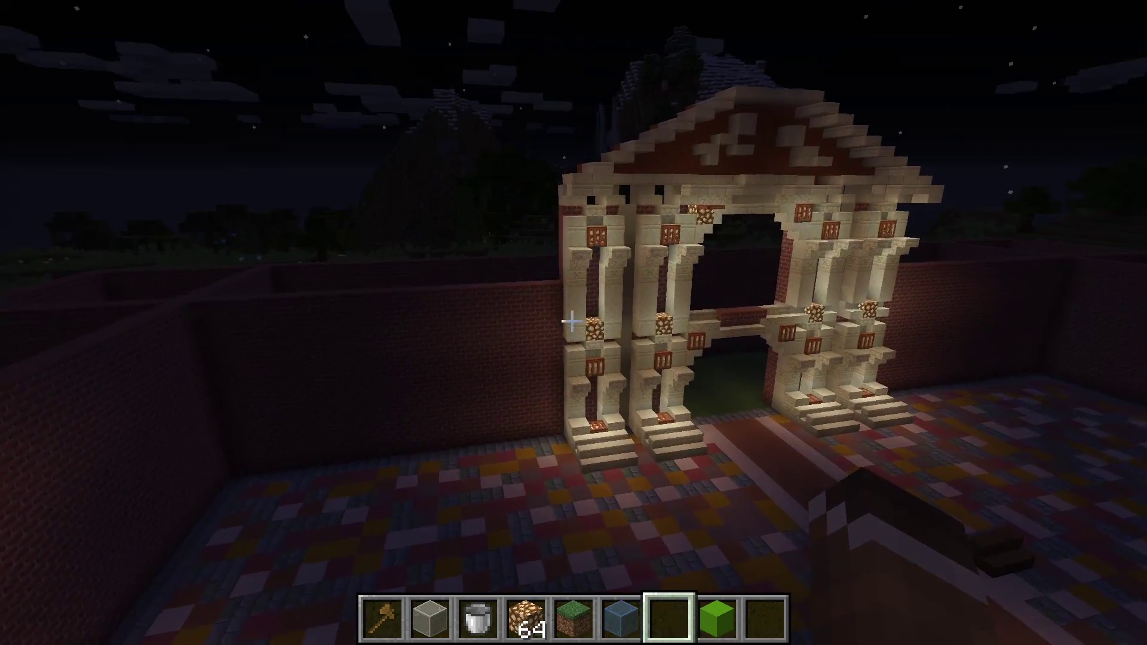
pyautogui.press('w')
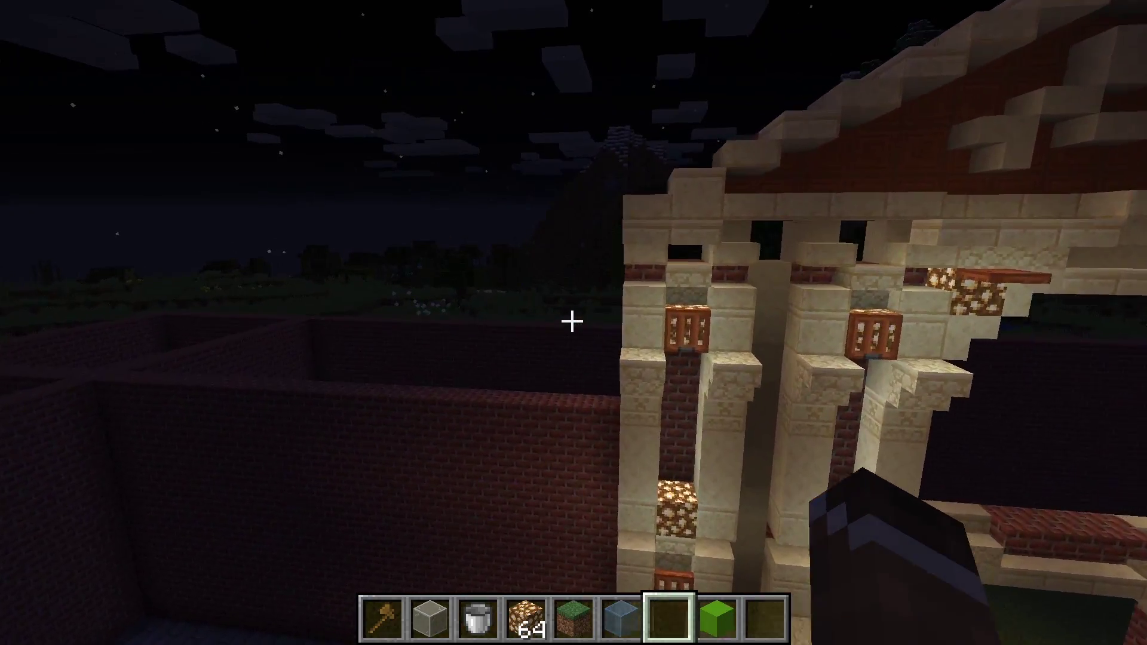
pyautogui.press('s')
pyautogui.press('space')
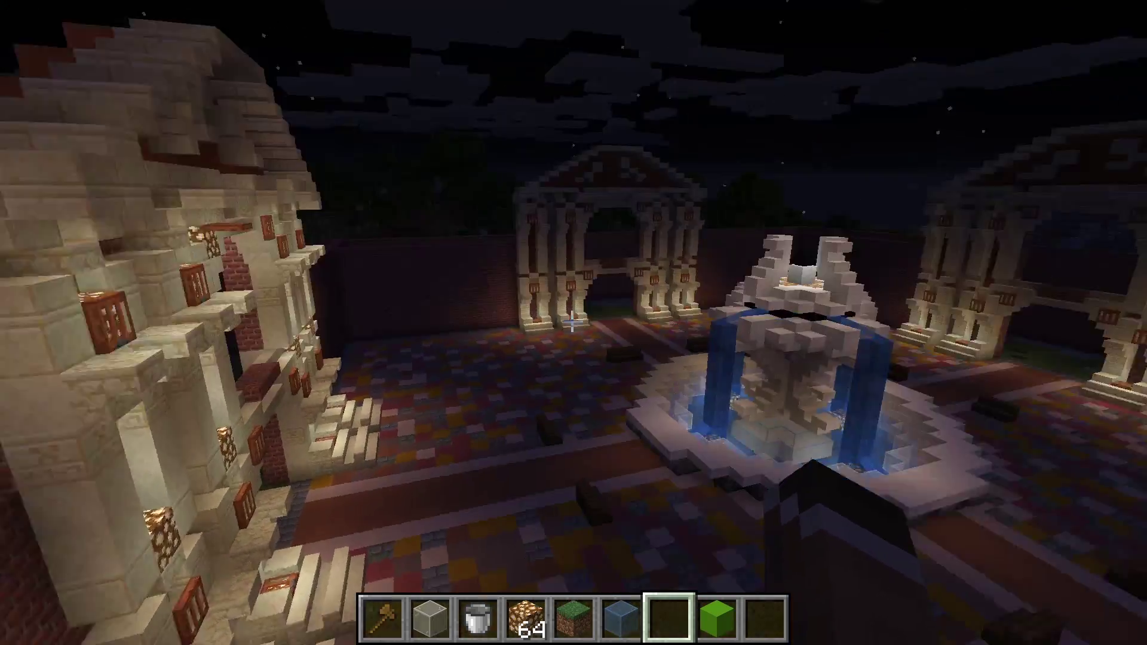
pyautogui.press('s')
pyautogui.press('w')
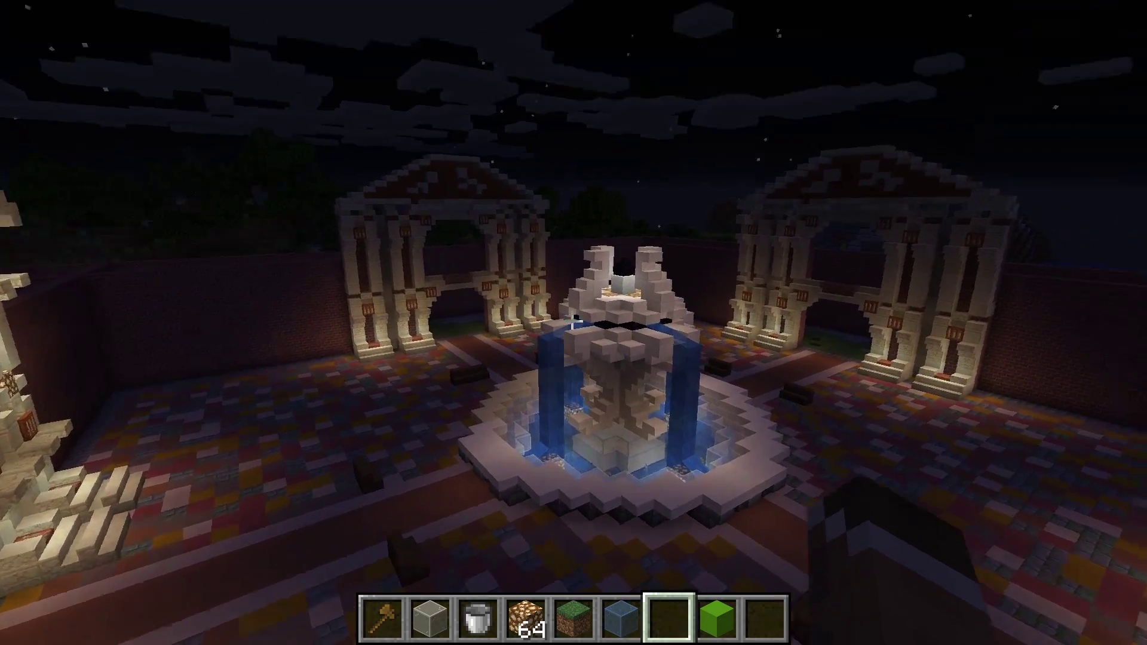
pyautogui.press('w')
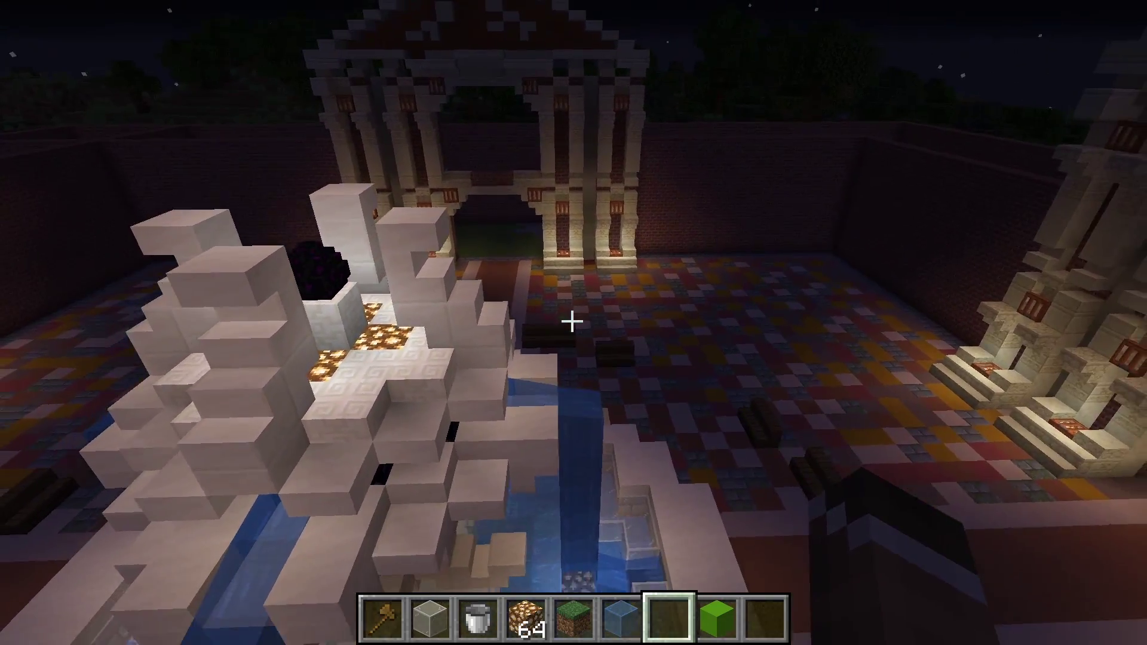
# - Place Jungle Planks from the creative inventory into hotbar slot 7
pyautogui.press('e')
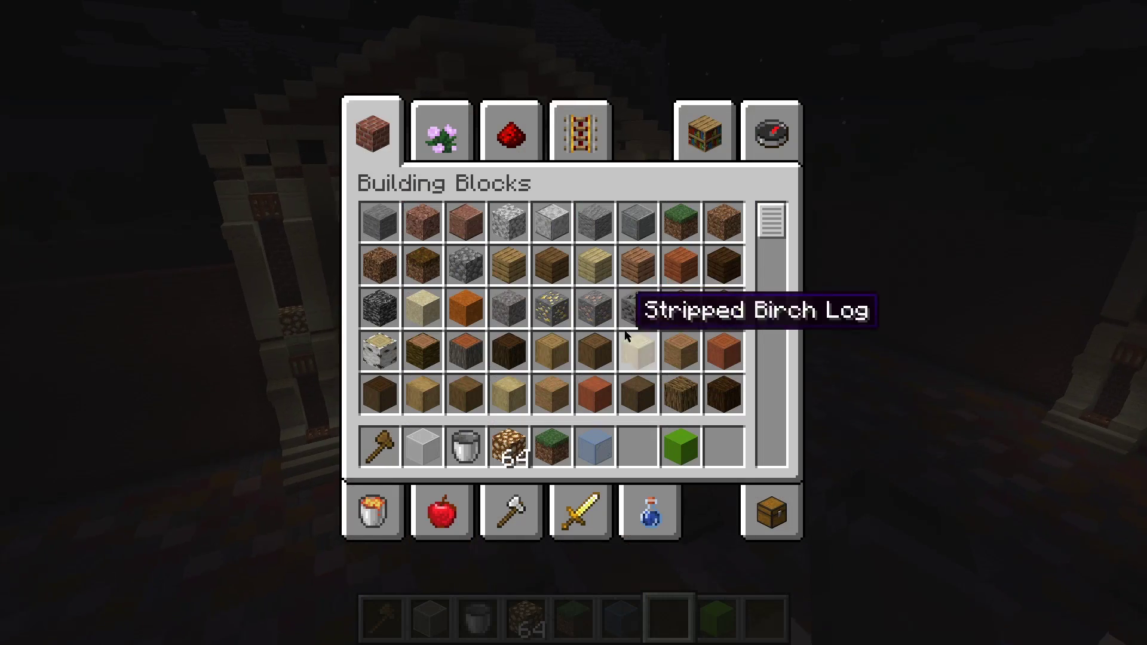
pyautogui.click(629, 256)
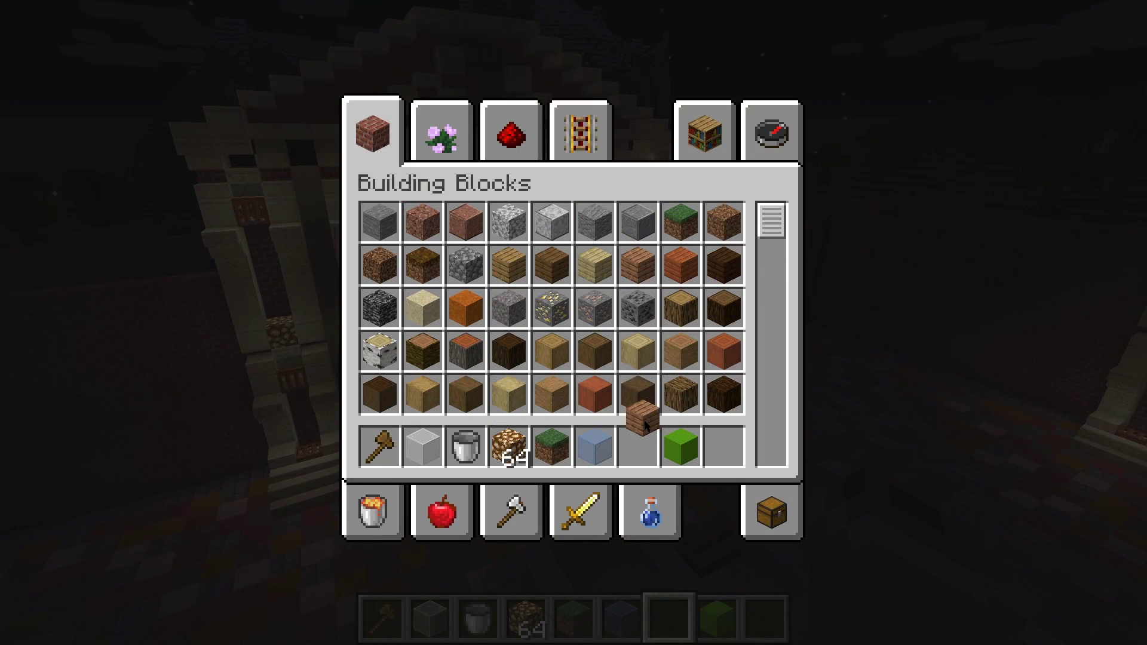
pyautogui.click(648, 442)
pyautogui.press('e')
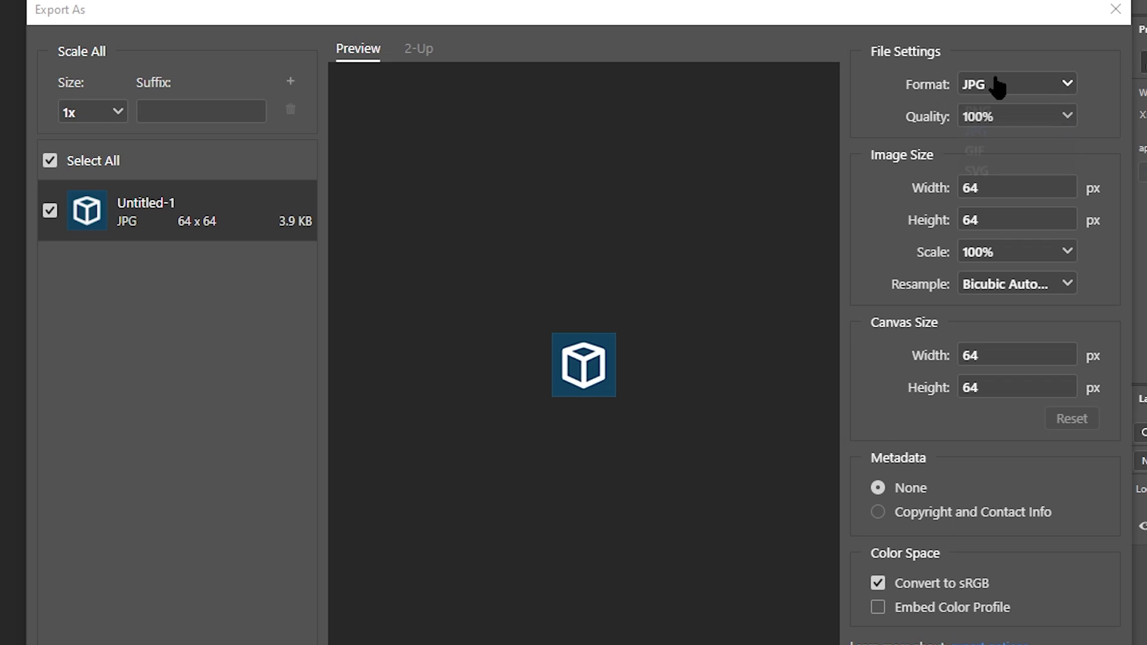
# - Export the 64x64 image as PNG, saved as server-icon on the Desktop
pyautogui.click(993, 93)
pyautogui.click(996, 115)
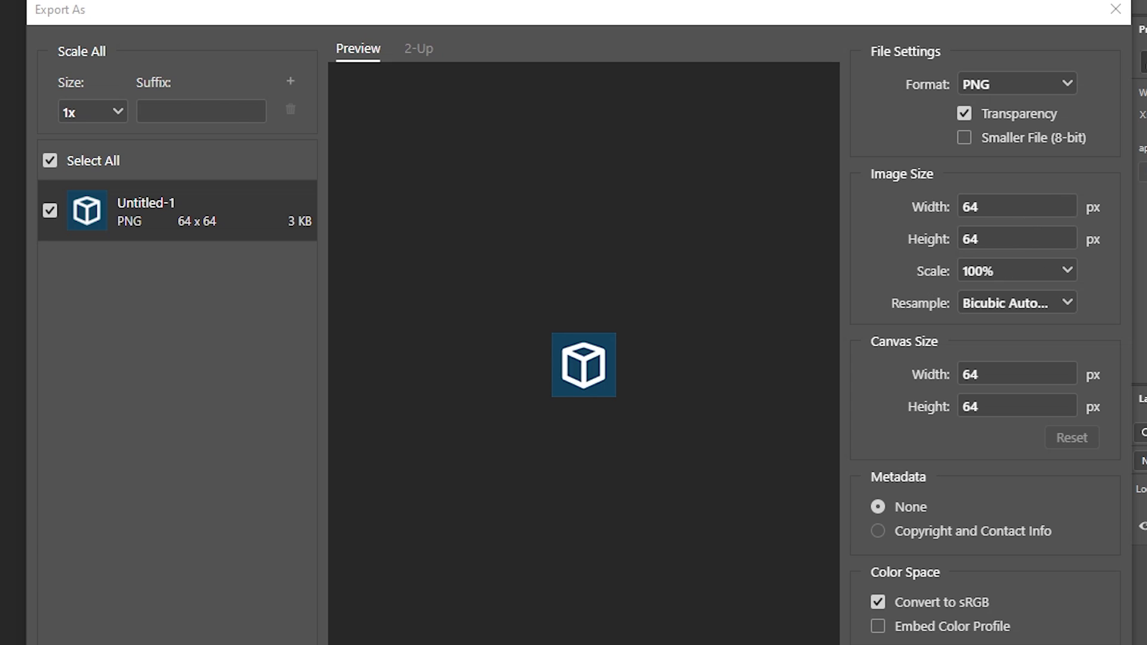
pyautogui.press('Return')
pyautogui.write('server-')
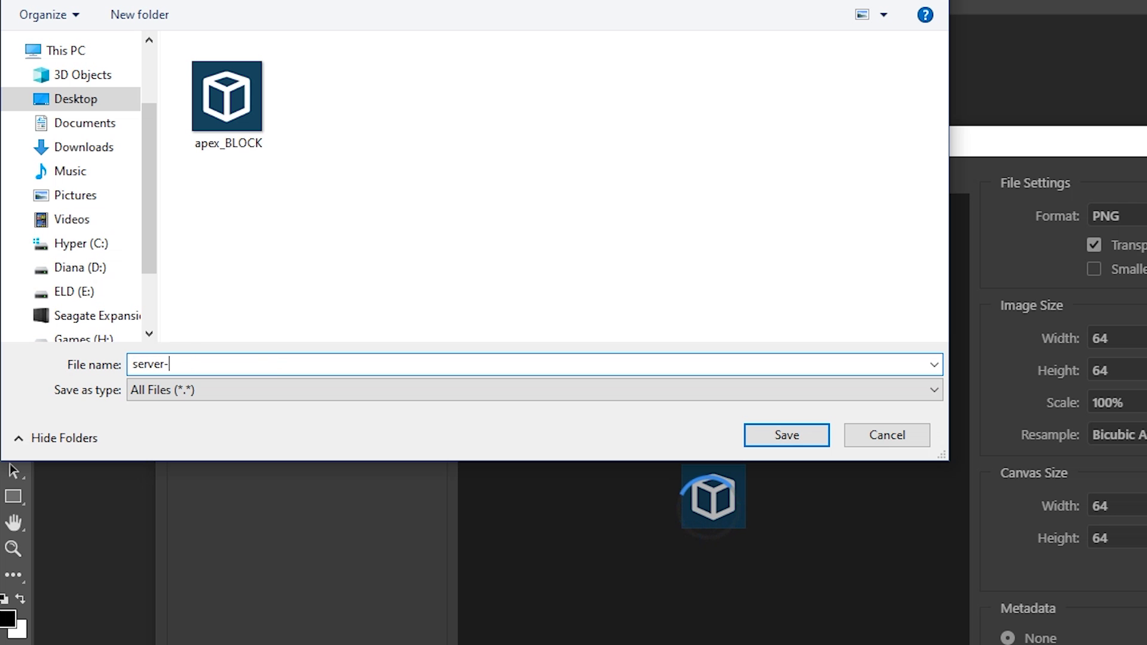
pyautogui.write('icon')
pyautogui.click(807, 441)
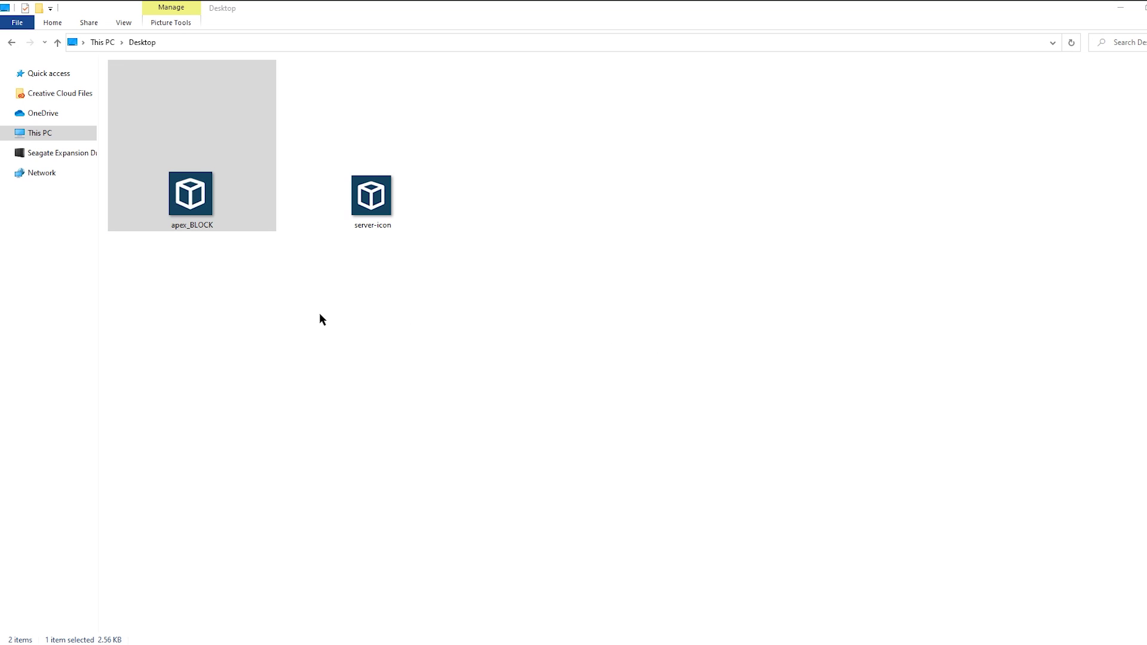
# - Show the Details tab of server-icon.png's Properties, confirming 64×64 and 2.99 KB
pyautogui.click(319, 314)
pyautogui.click(380, 206)
pyautogui.rightClick(382, 207)
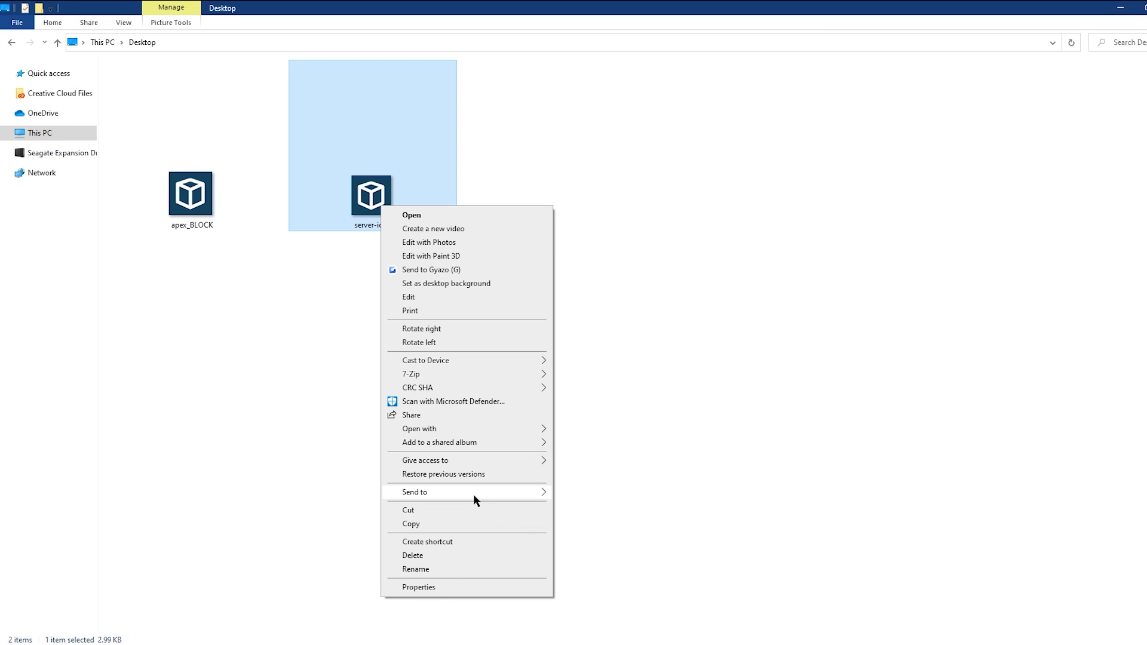
pyautogui.click(453, 583)
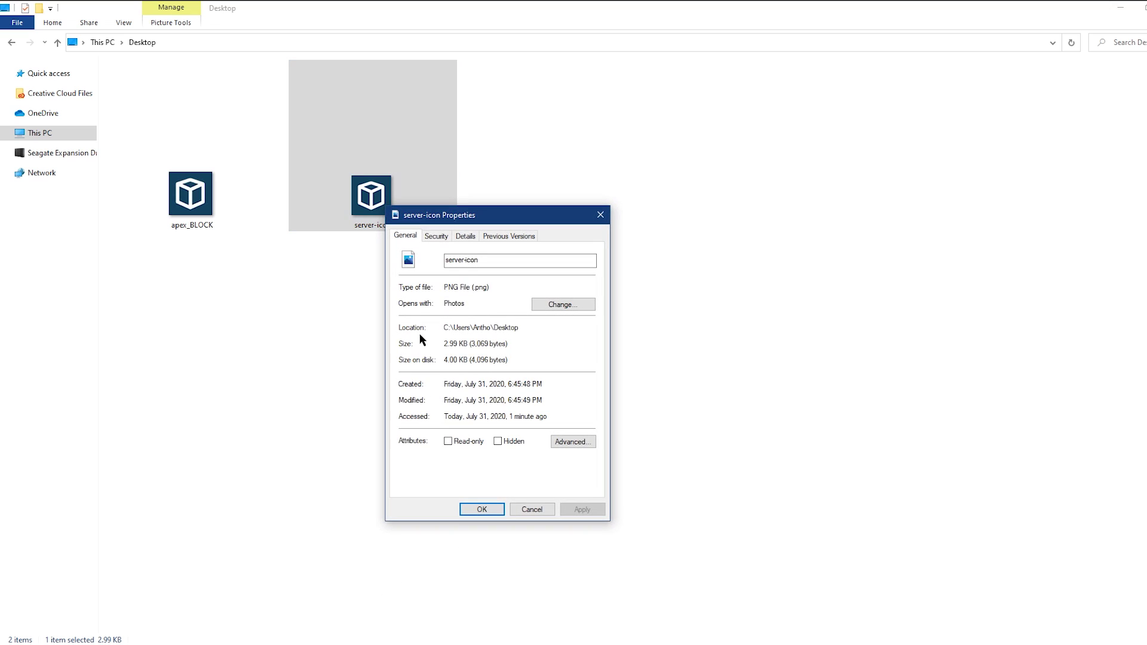
pyautogui.click(463, 236)
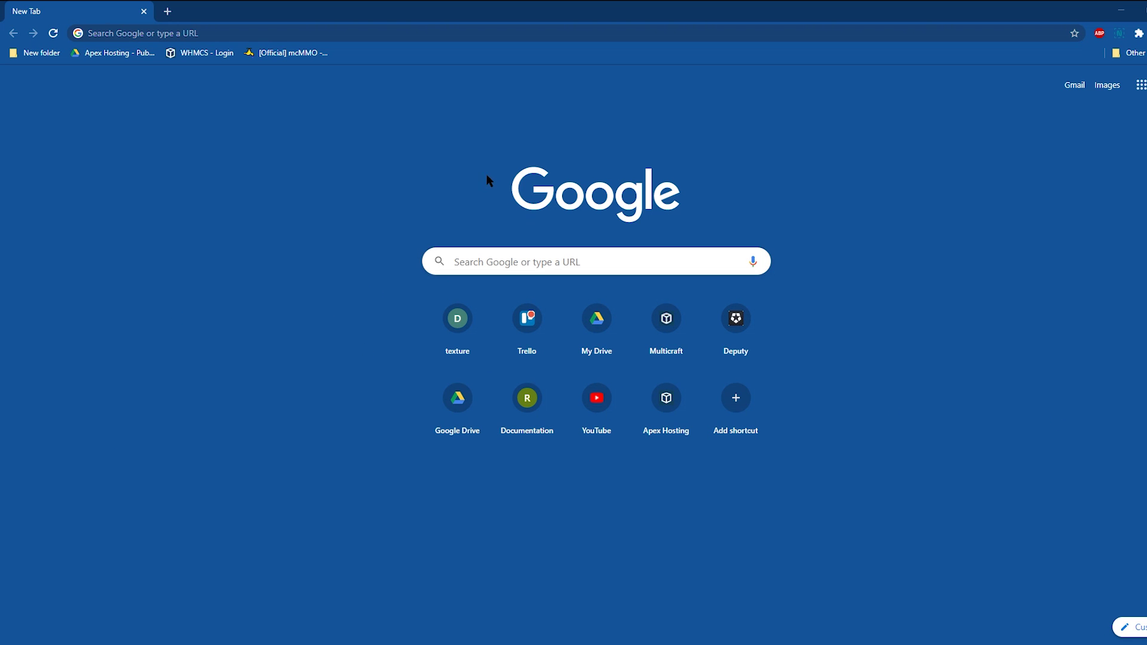
# - Paste the copied address into Chrome's address bar and load simpleimageresizer.com
pyautogui.click(114, 33)
pyautogui.rightClick(114, 33)
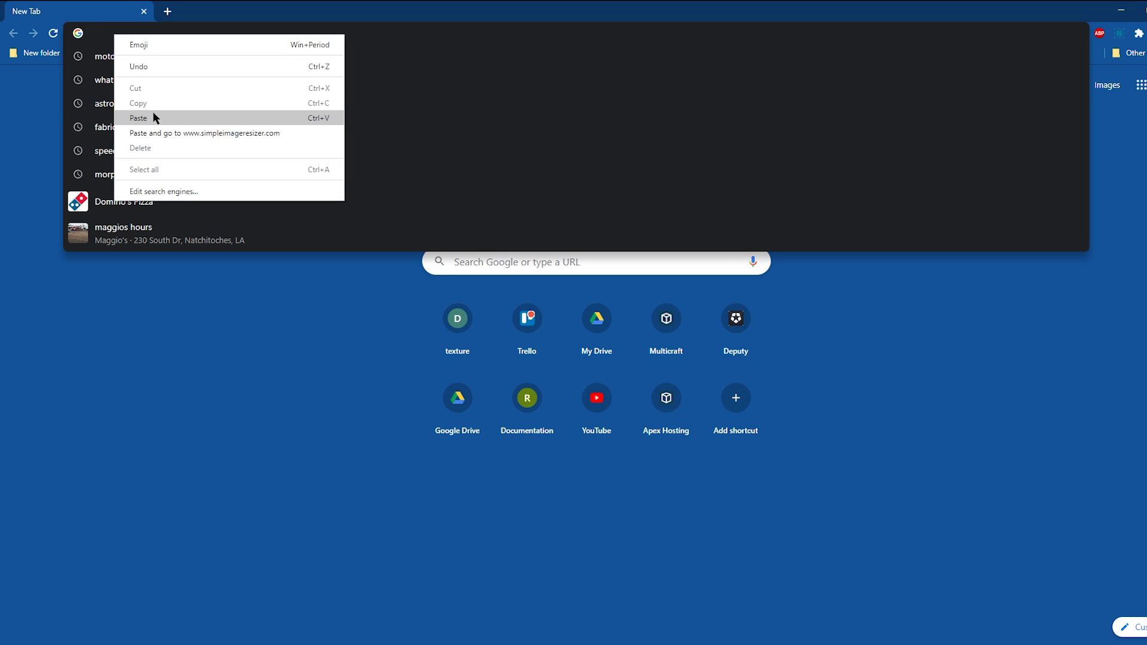
pyautogui.click(153, 111)
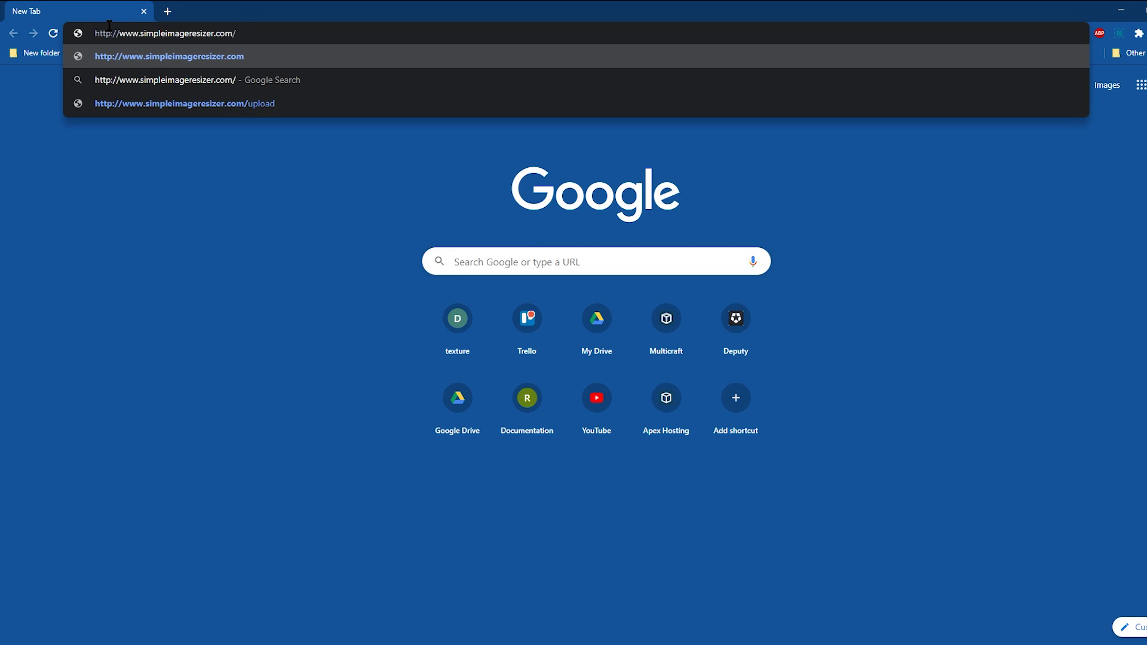
pyautogui.click(242, 56)
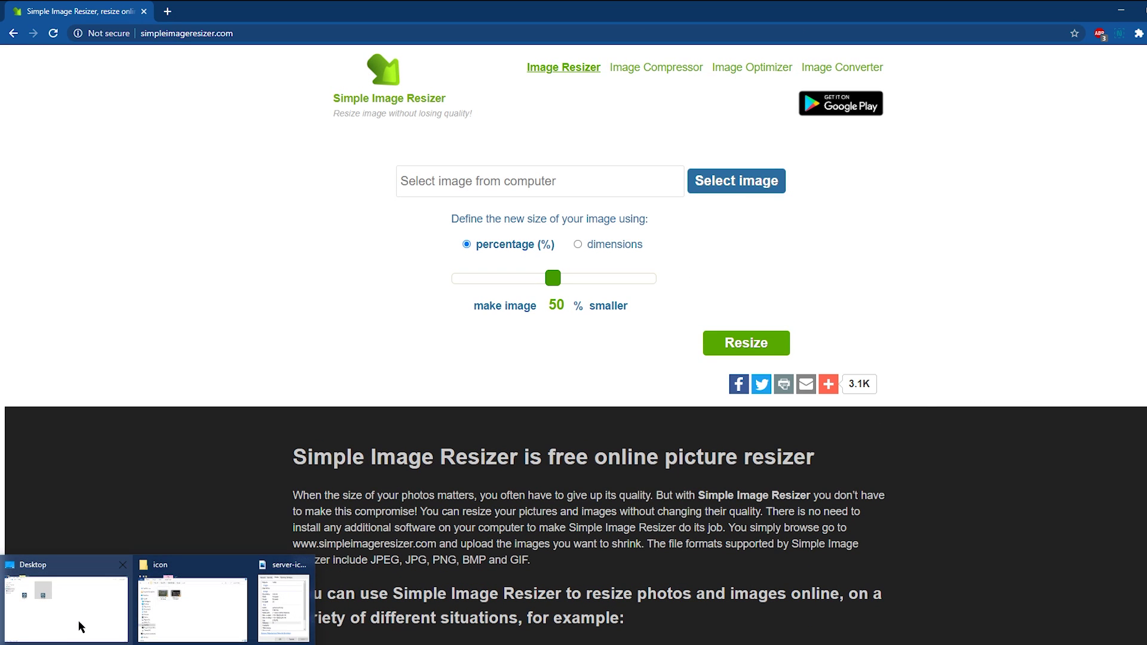
# - Load apex_BLOCK.png from the Desktop into Simple Image Resizer
pyautogui.click(148, 578)
pyautogui.moveTo(543, 6); pyautogui.dragTo(884, 233)
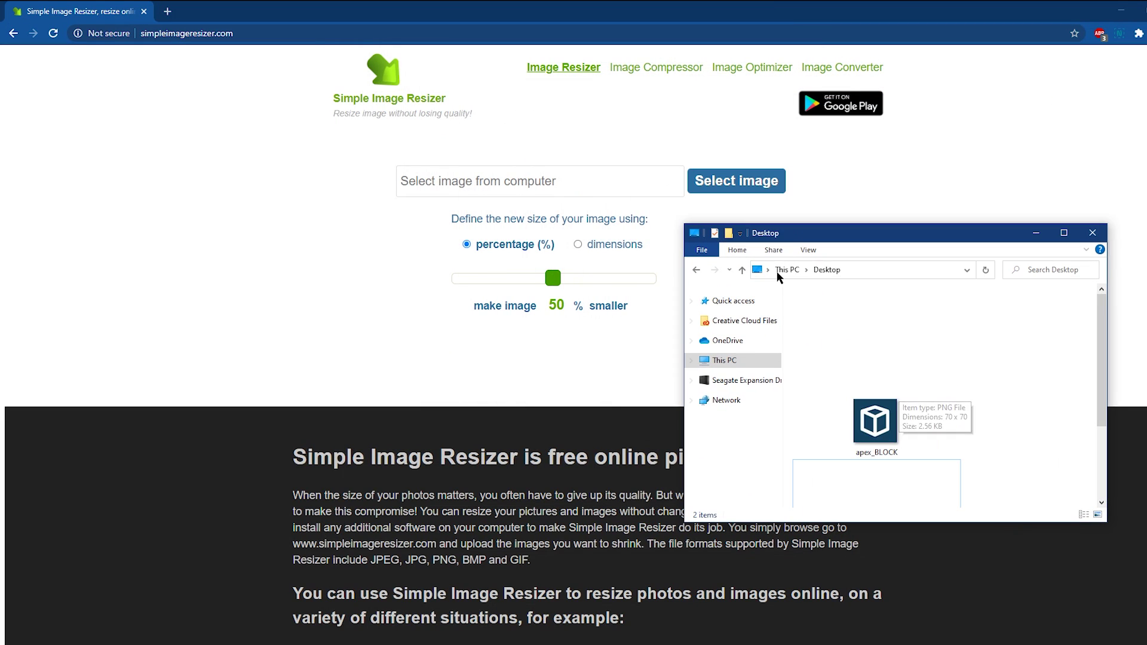
pyautogui.moveTo(913, 396); pyautogui.dragTo(854, 342)
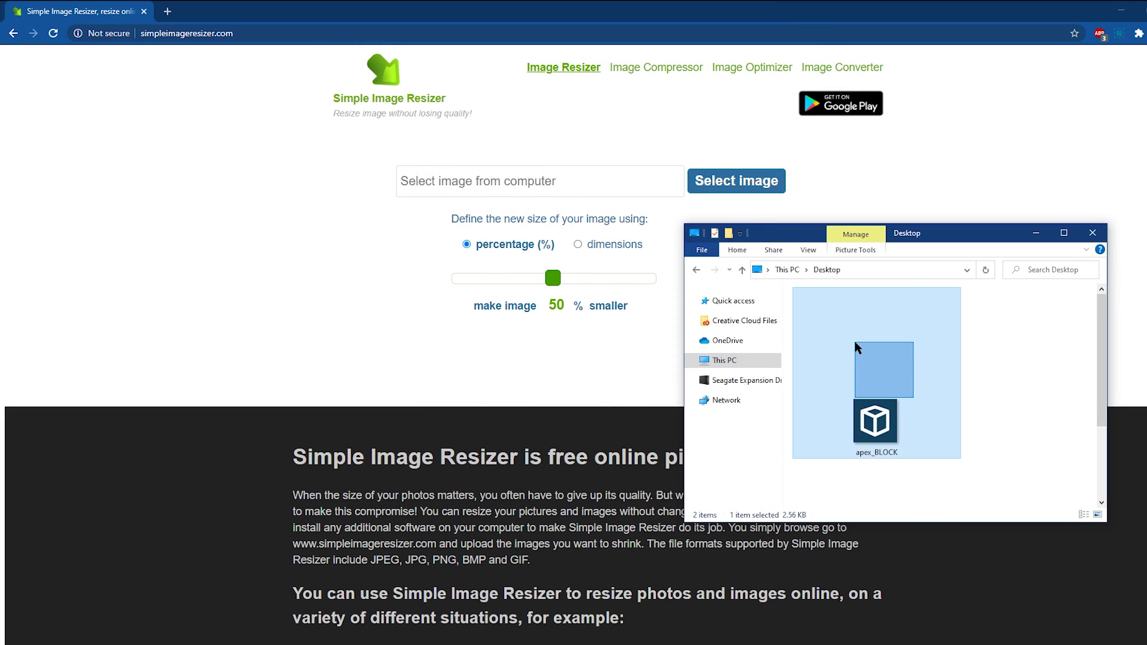
pyautogui.click(751, 184)
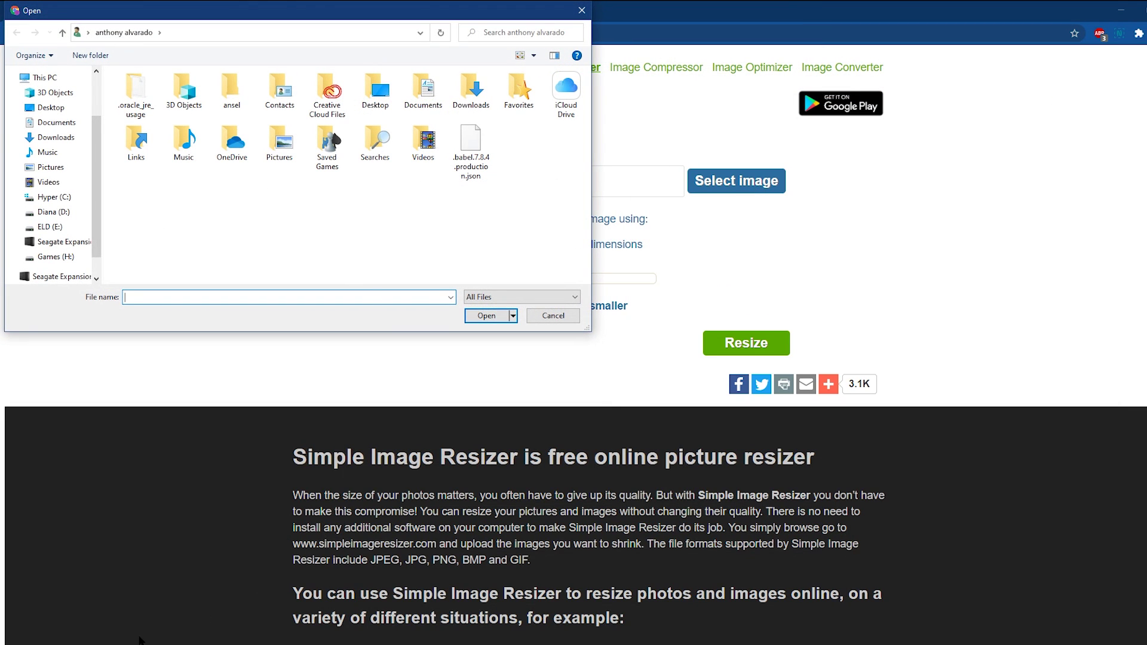
pyautogui.scroll(2, 71, 150)
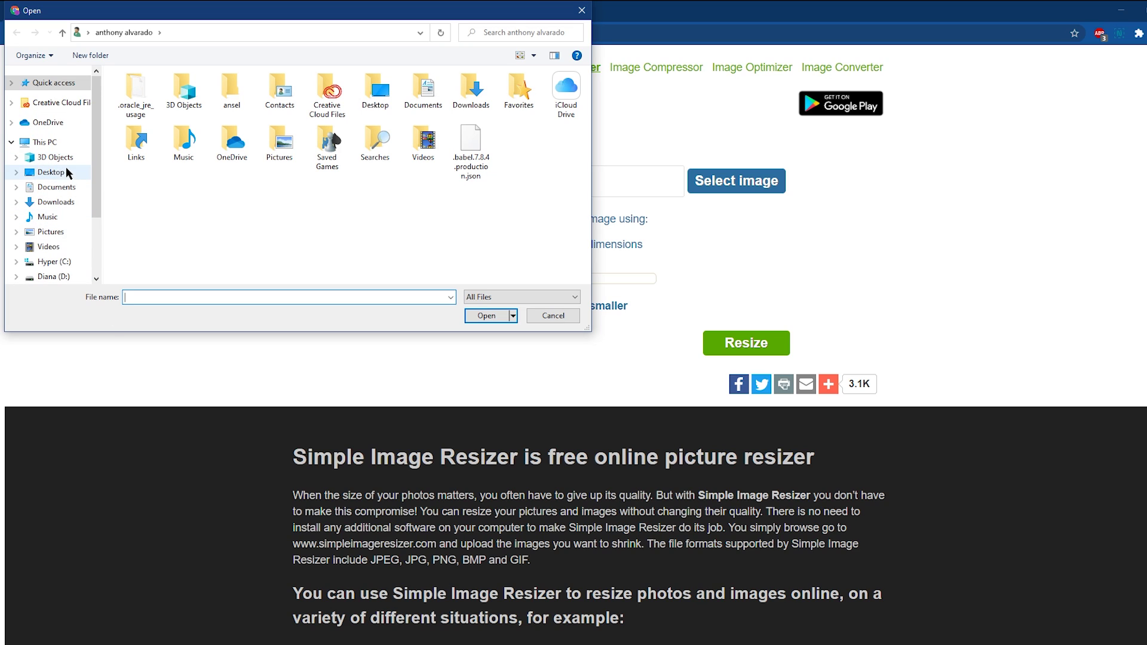
pyautogui.click(63, 173)
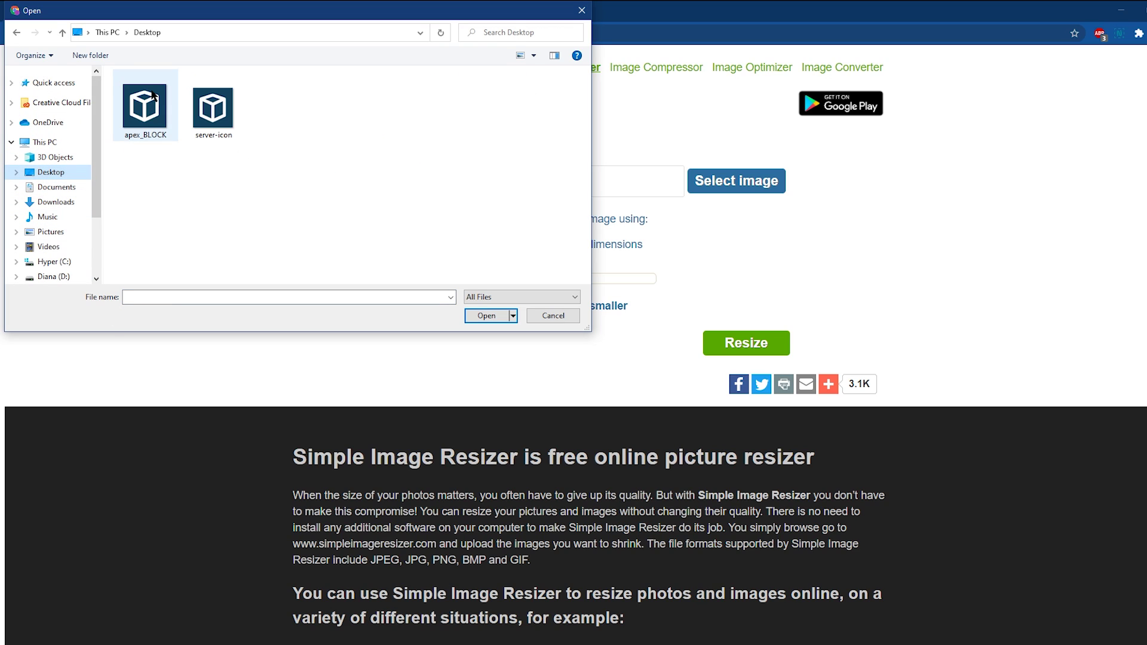
pyautogui.click(144, 108)
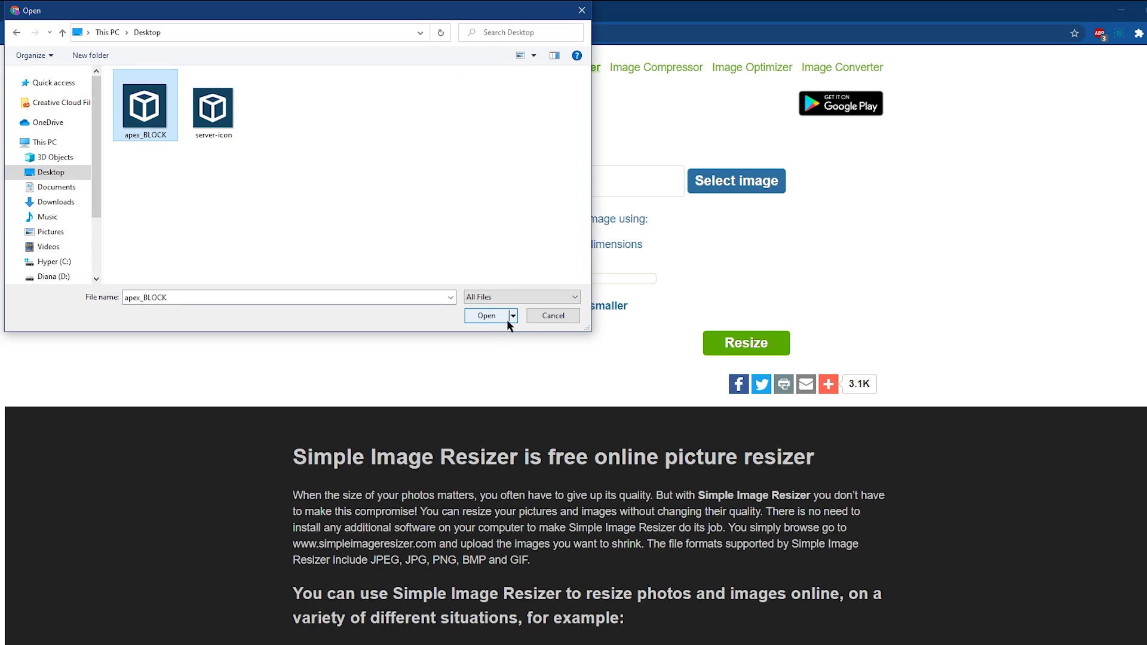
pyautogui.click(484, 320)
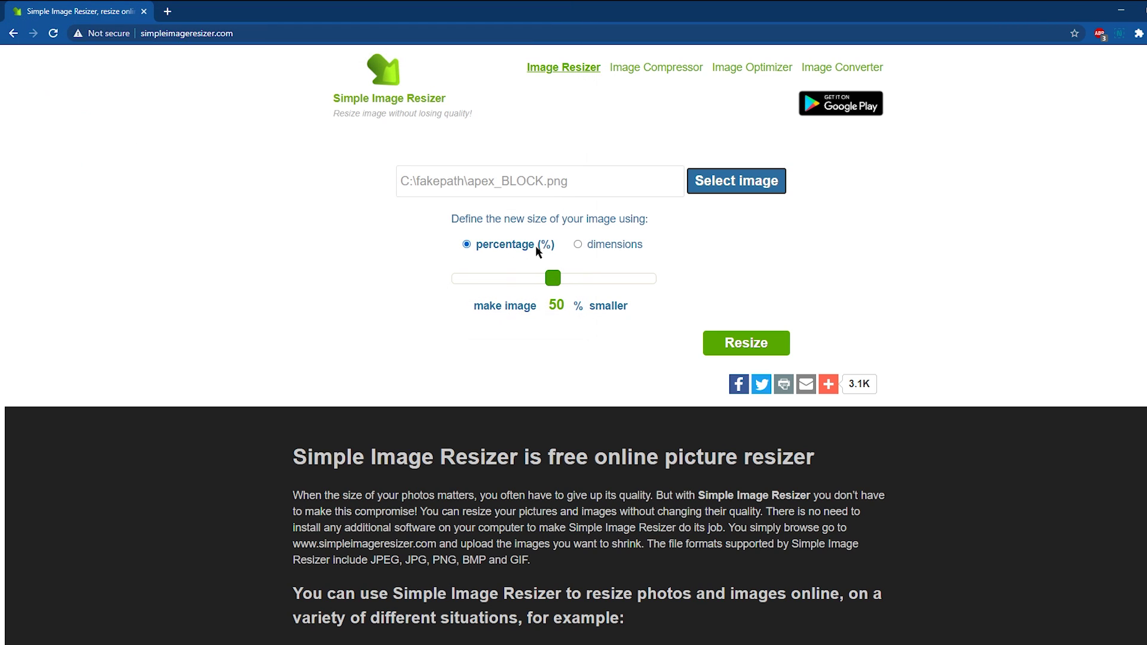
# - Switch to resizing by dimensions and enter width 64 and height 64
pyautogui.click(578, 244)
pyautogui.click(524, 295)
pyautogui.write('64')
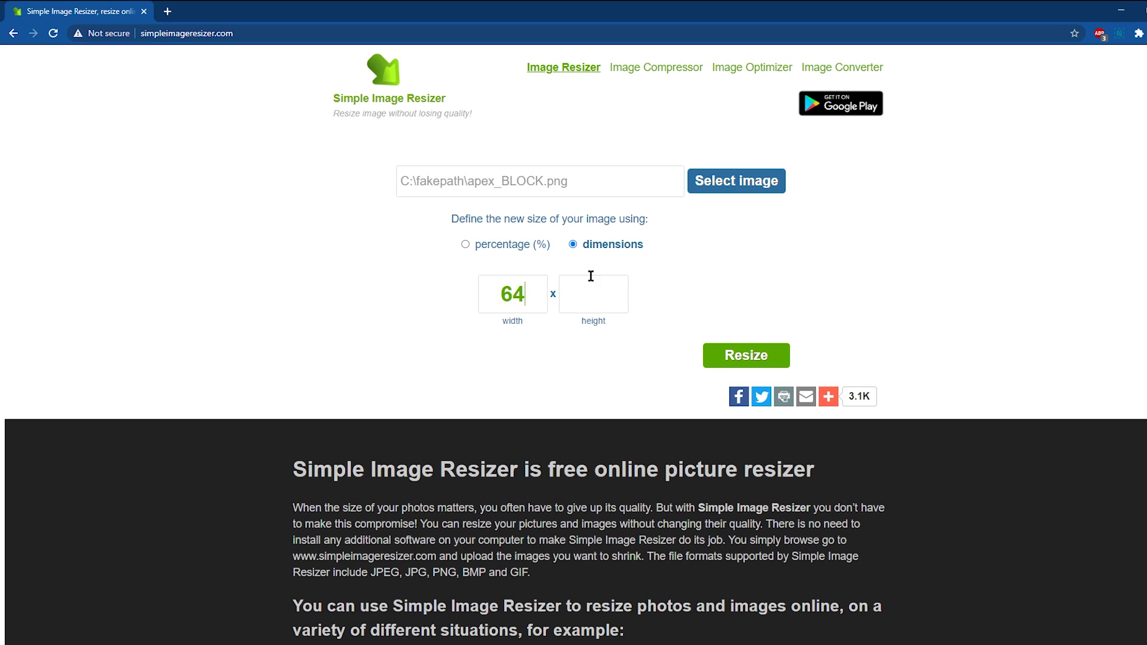
pyautogui.click(593, 276)
pyautogui.write('64')
# - Resize the image and save it as server-icon.png, replacing the existing file
pyautogui.click(738, 357)
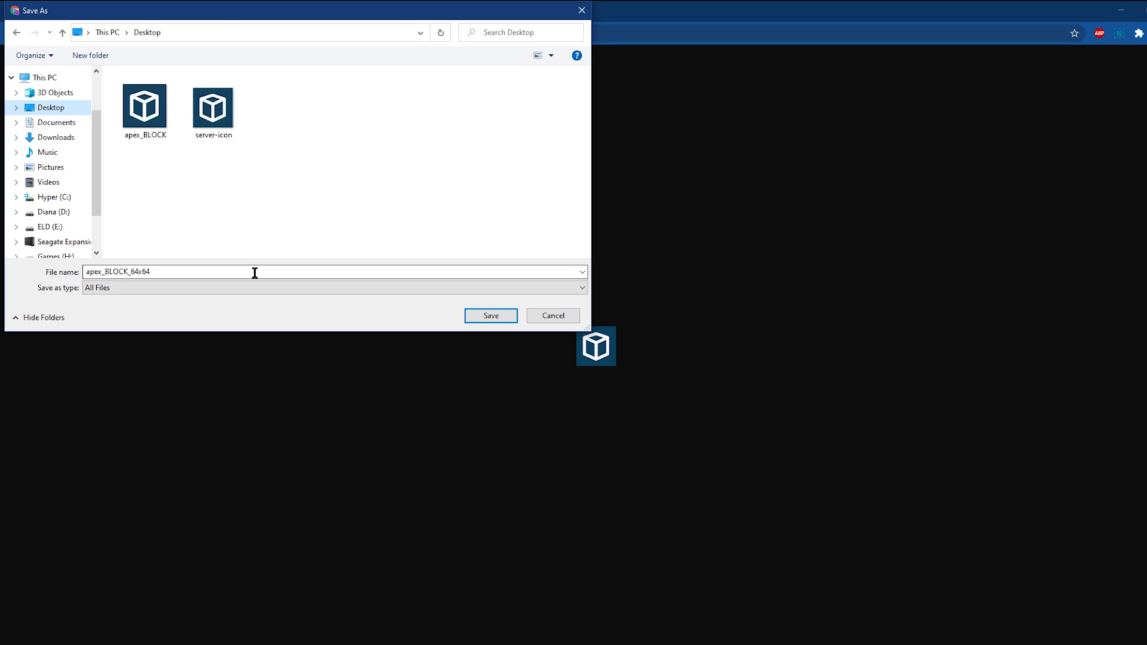
pyautogui.doubleClick(244, 272)
pyautogui.write('se')
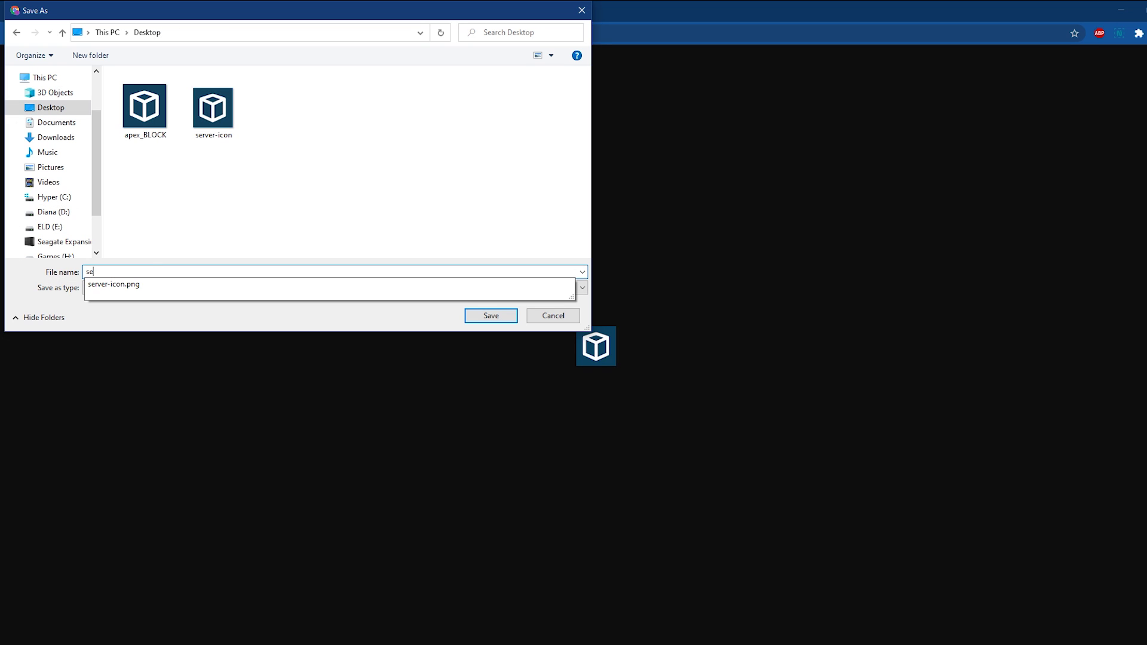
pyautogui.write('rve')
pyautogui.press('Down')
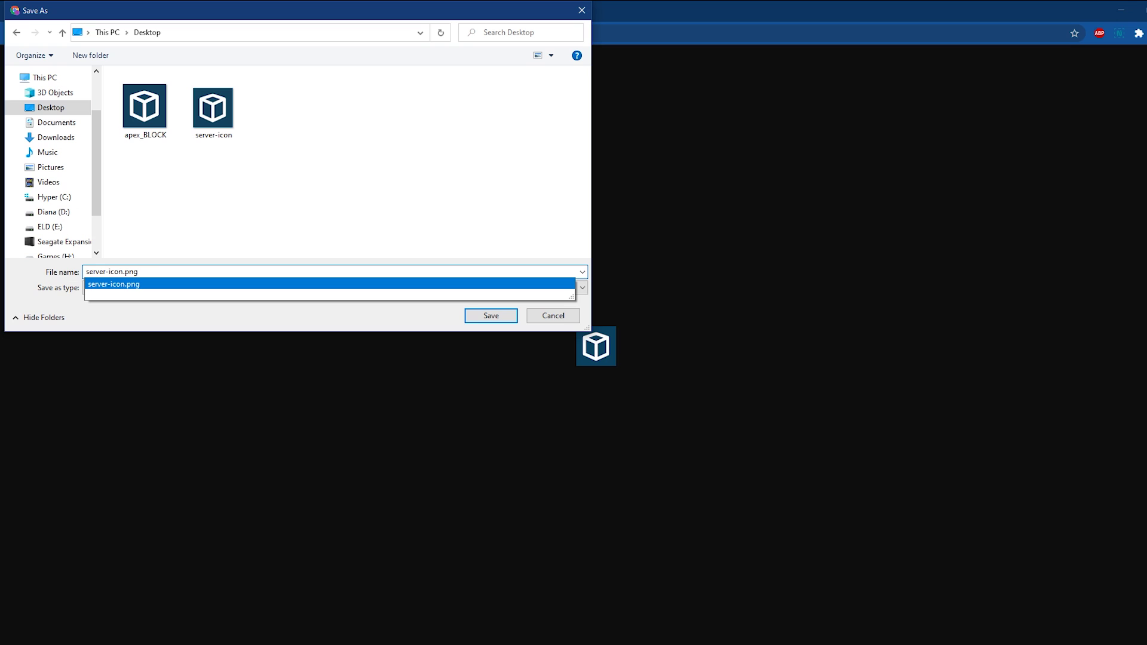
pyautogui.press('Return')
pyautogui.press('Escape')
pyautogui.hotkey('ctrl', 'z')
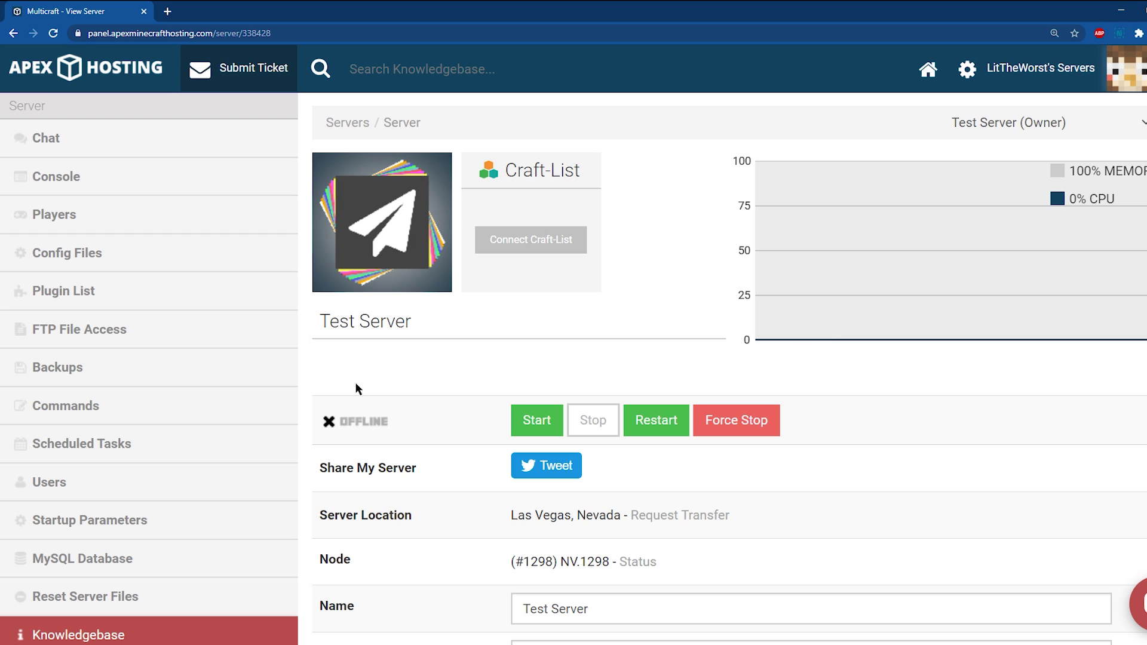
# - Open FTP File Access and log in using the autofilled control panel password
pyautogui.click(103, 354)
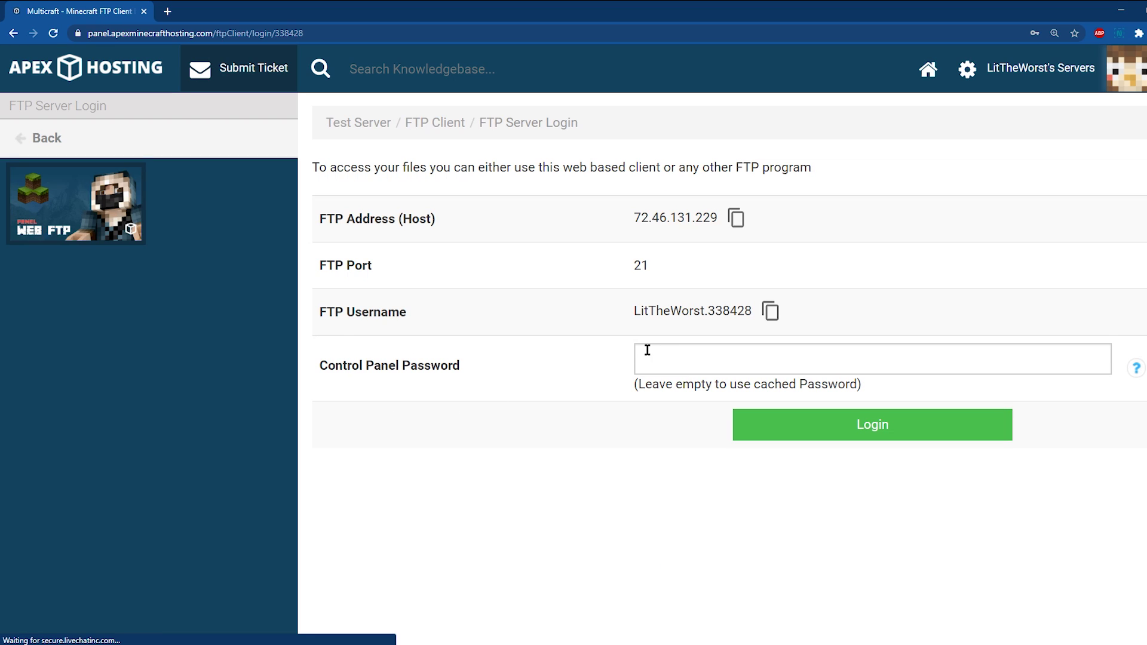
pyautogui.click(667, 356)
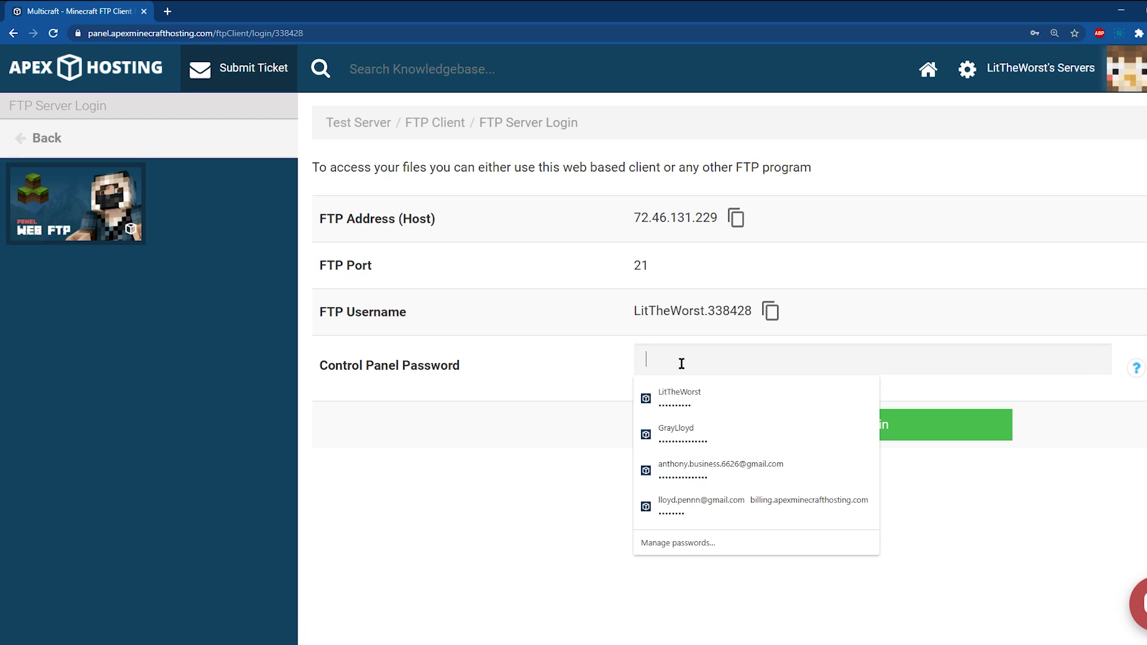
pyautogui.click(702, 386)
pyautogui.click(815, 427)
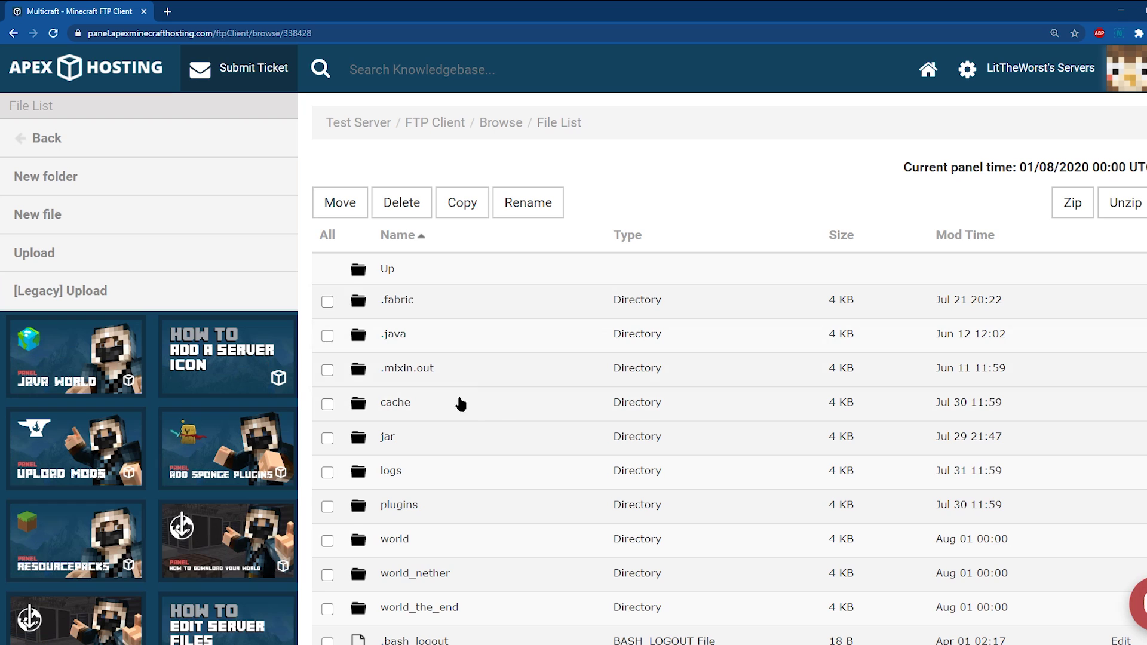
# - Drag server-icon from the Desktop folder onto the FTP upload drop area
pyautogui.click(83, 256)
pyautogui.hotkey('alt', 'Tab')
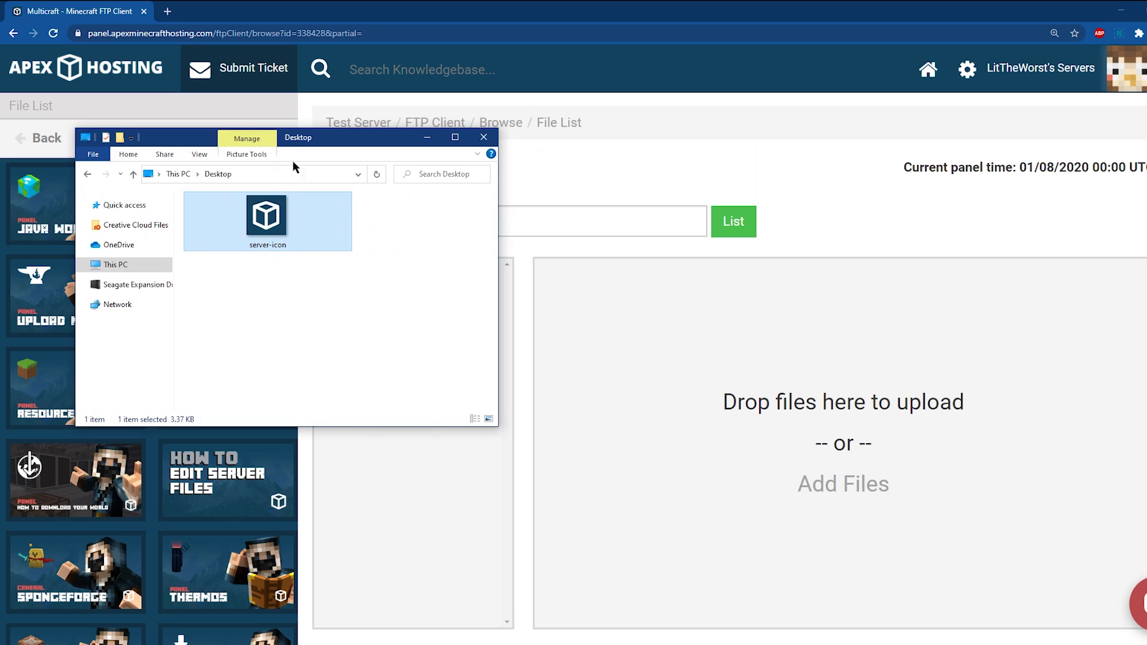
pyautogui.moveTo(314, 142); pyautogui.dragTo(309, 244)
pyautogui.moveTo(339, 337); pyautogui.dragTo(831, 368)
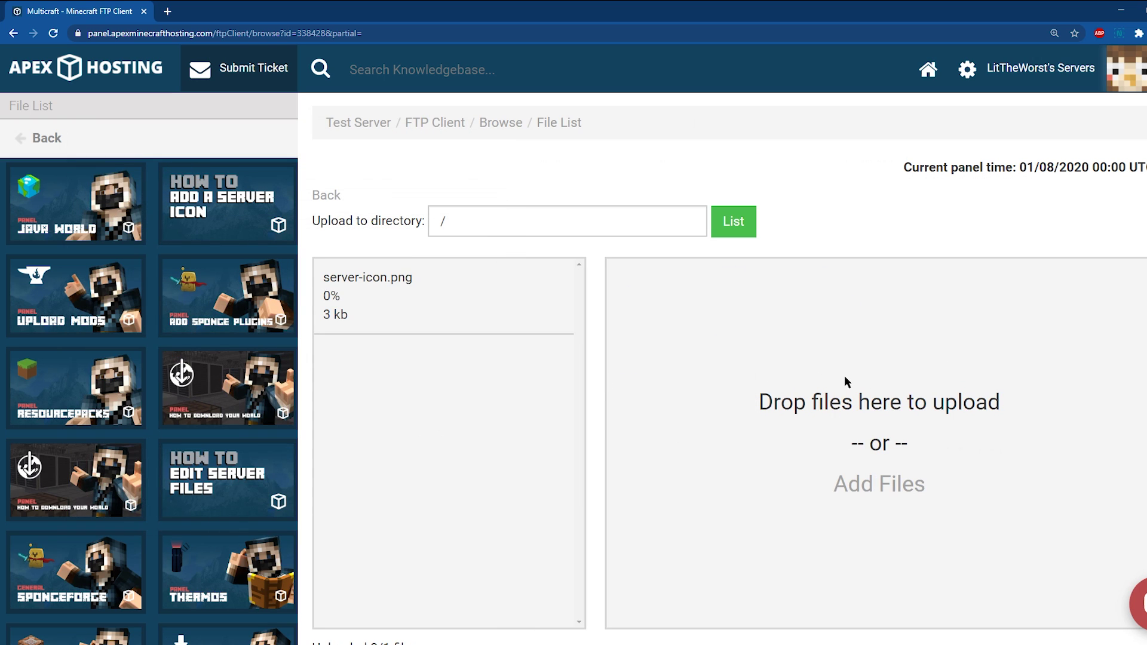
# - Check the upload reports Uploaded 1/1 files at 100% progress
pyautogui.scroll(-1, 651, 374)
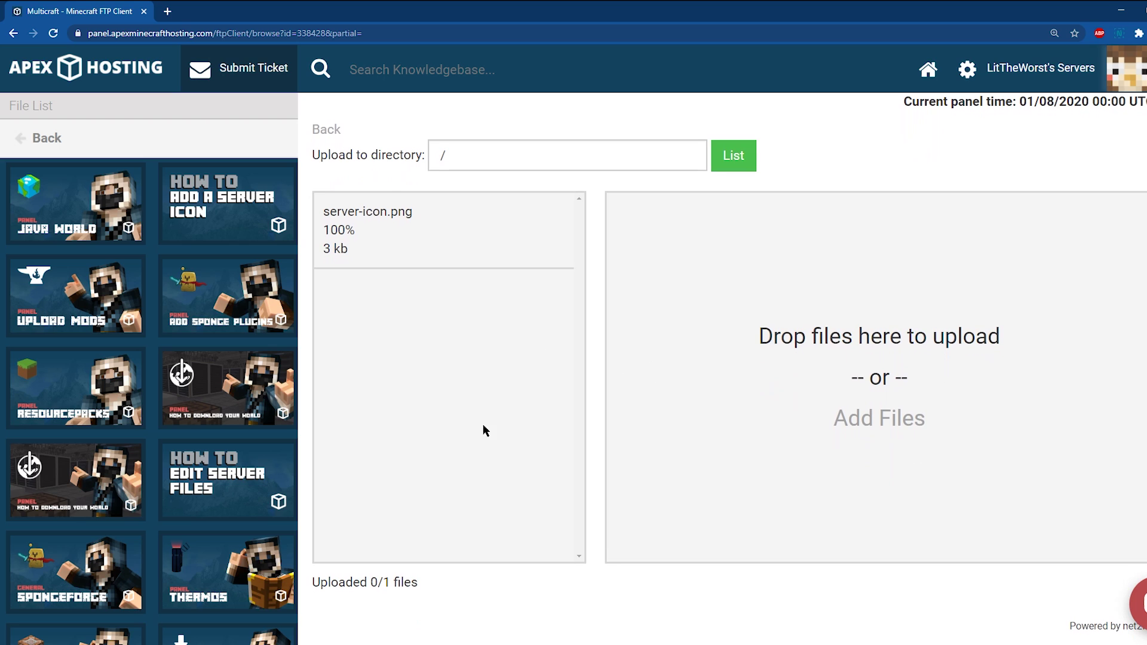
pyautogui.moveTo(316, 599); pyautogui.dragTo(347, 571)
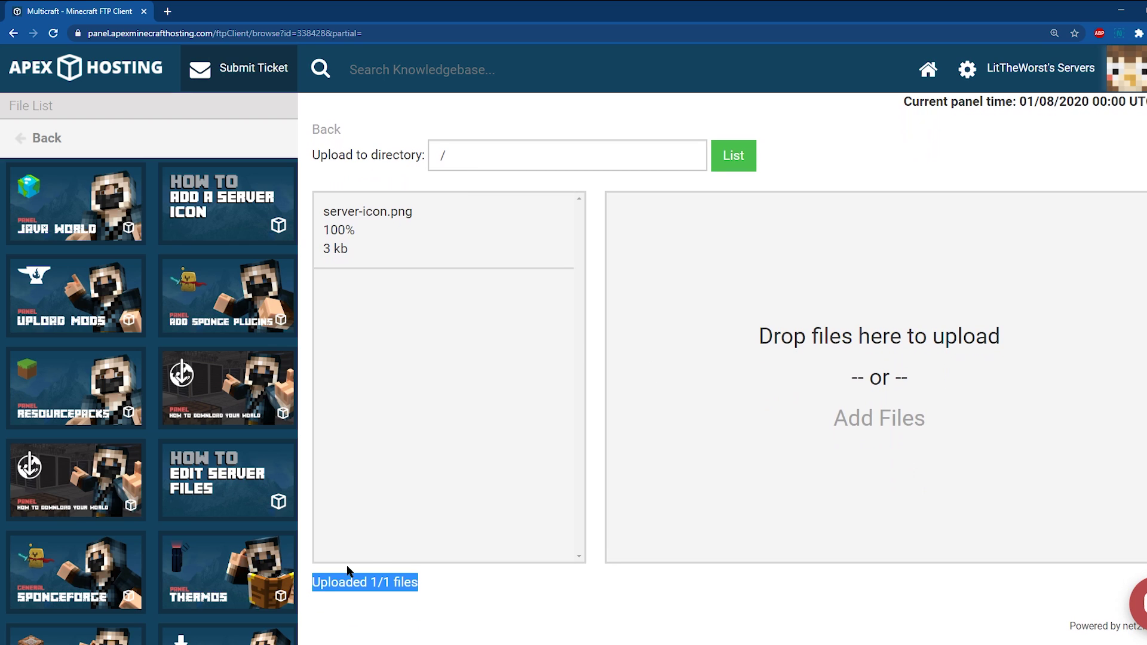
pyautogui.moveTo(362, 212); pyautogui.dragTo(324, 212)
pyautogui.click(644, 324)
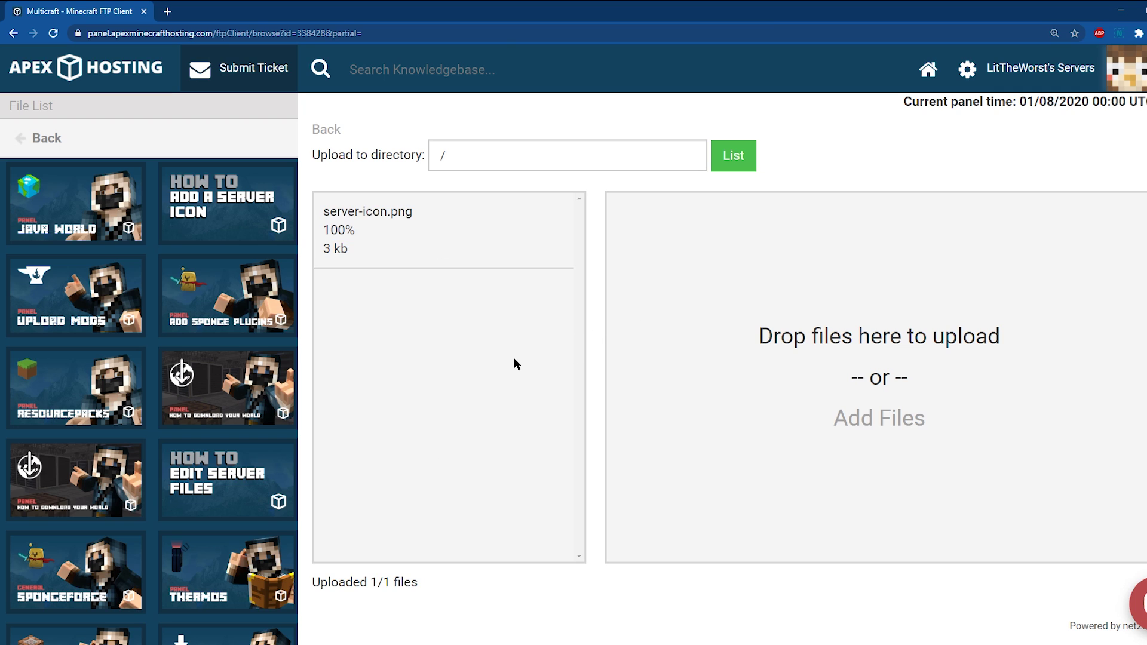
pyautogui.scroll(1, 635, 266)
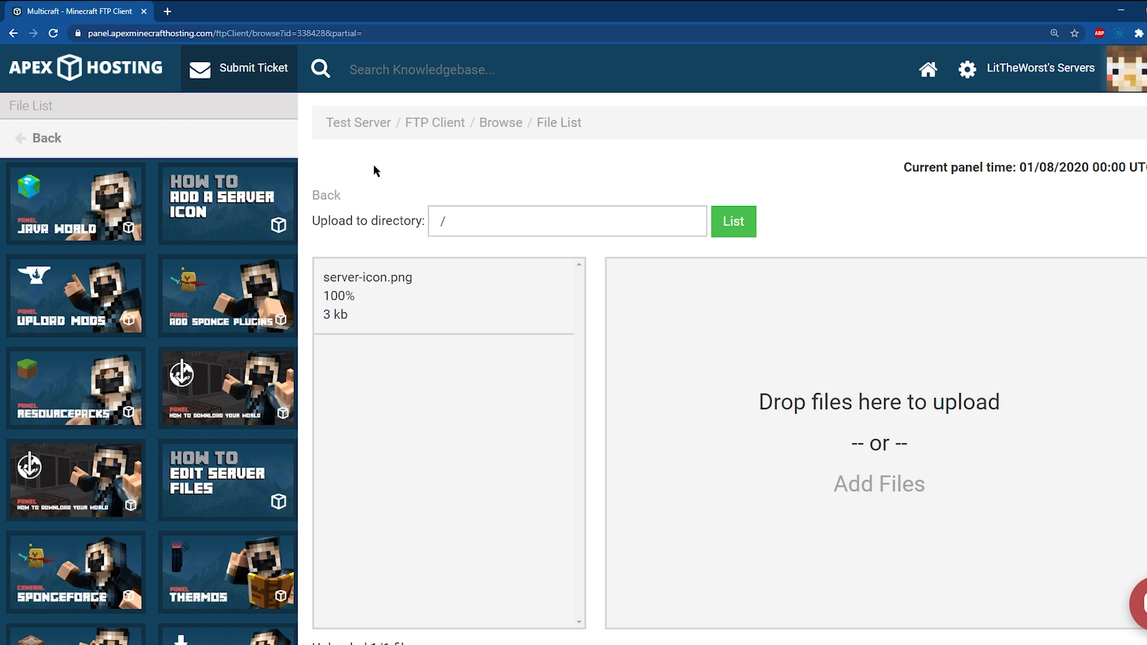
# - Return to the Test Server overview and start the Minecraft server
pyautogui.click(359, 122)
pyautogui.click(544, 419)
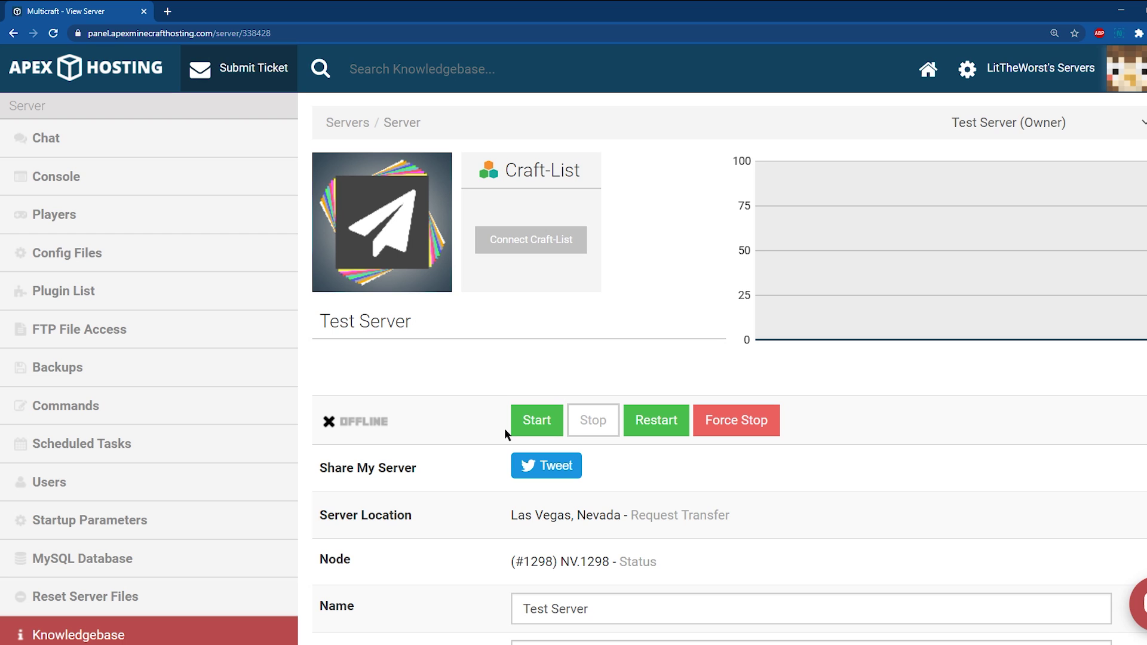
pyautogui.click(524, 414)
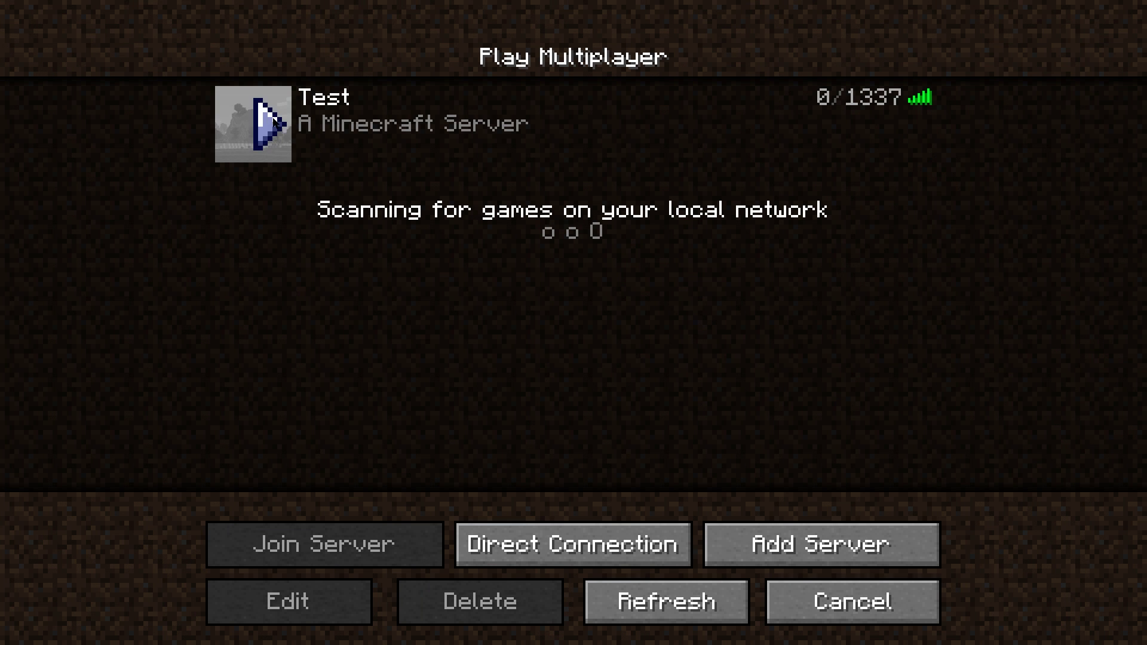
# - Start the server and refresh the multiplayer list to reload the Test entry's icon
pyautogui.moveTo(496, 160)
pyautogui.click(495, 160)
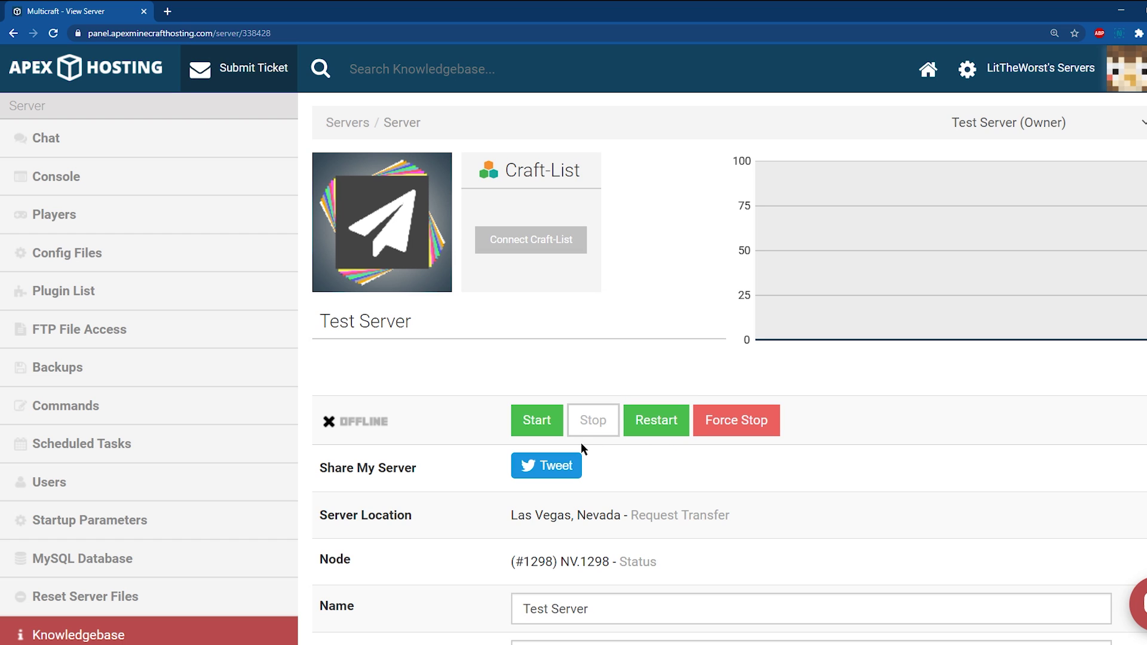
pyautogui.click(540, 419)
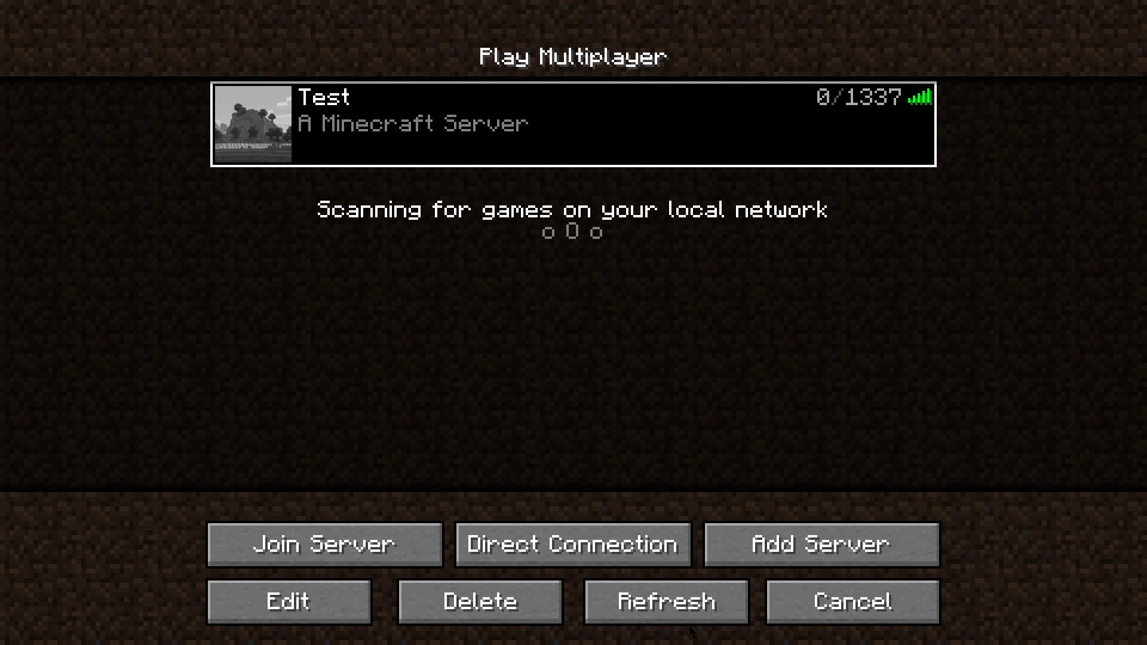
pyautogui.click(693, 606)
pyautogui.click(675, 606)
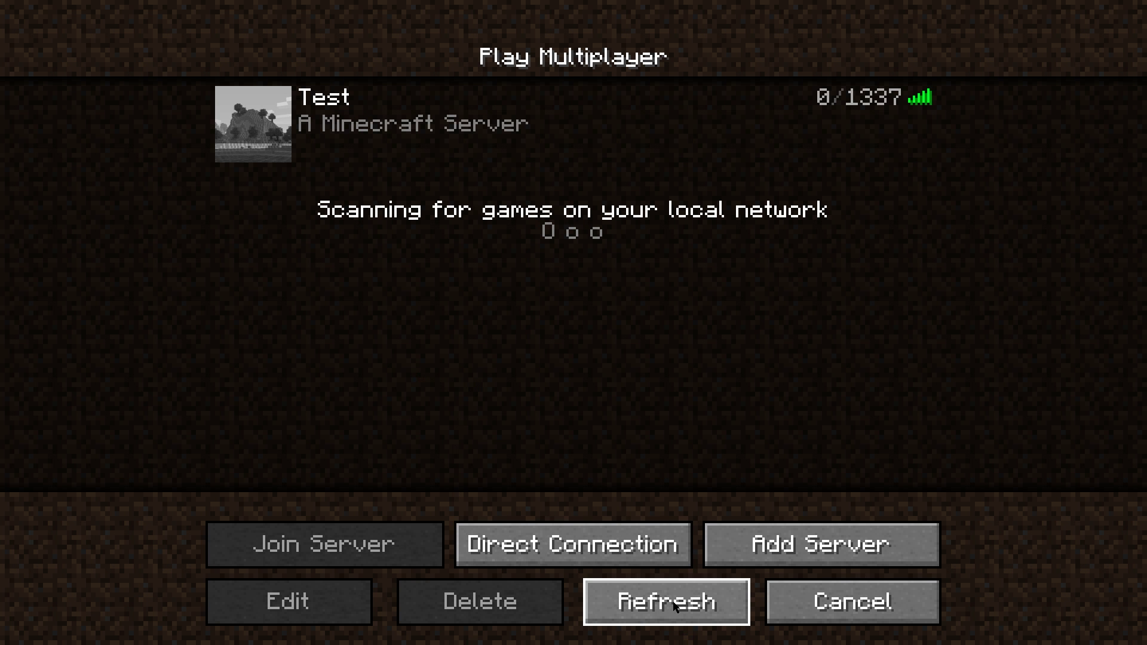
pyautogui.click(628, 608)
# - Delete the old server entry and add the server back under the name 'Test'
pyautogui.click(418, 143)
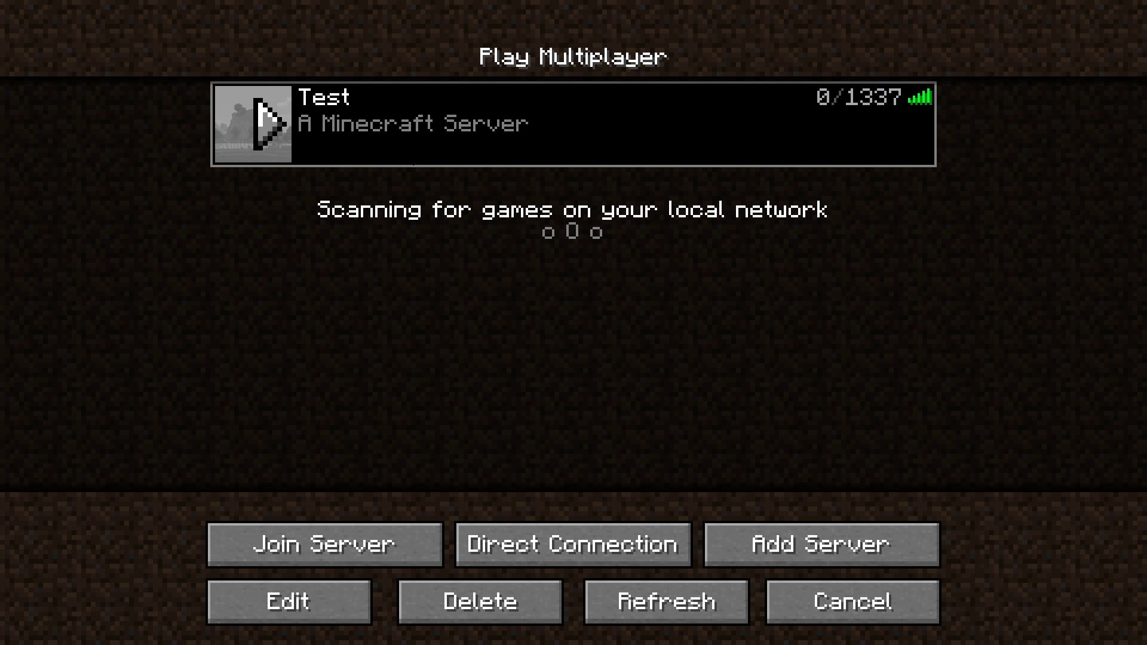
pyautogui.click(543, 602)
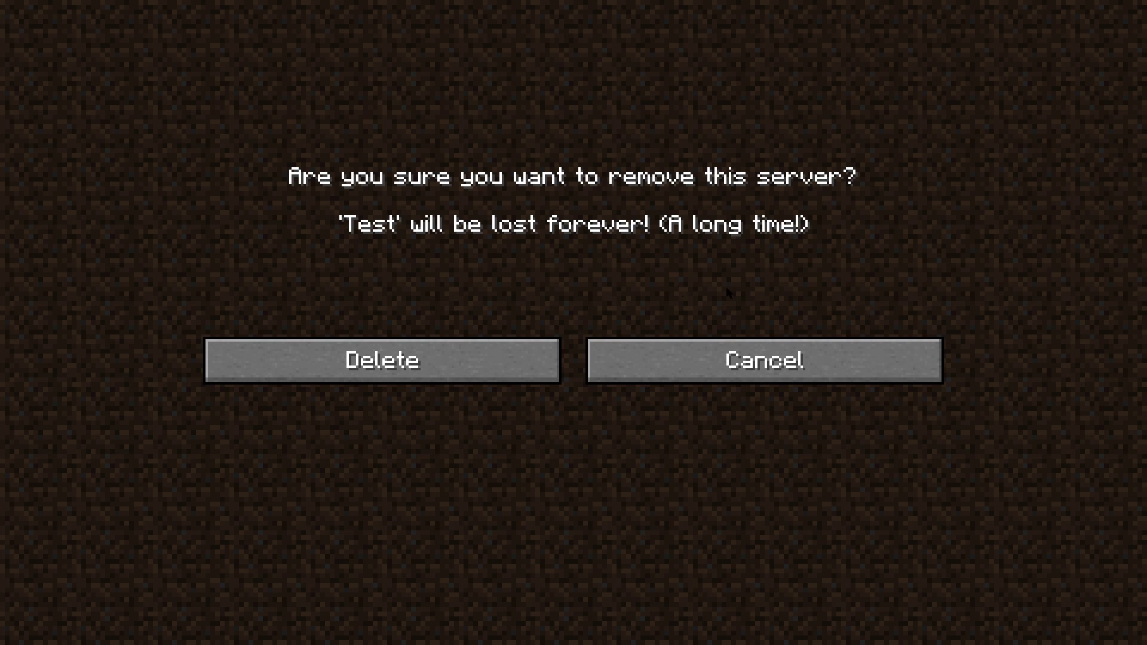
pyautogui.click(382, 361)
pyautogui.click(822, 543)
pyautogui.press('BackSpace')
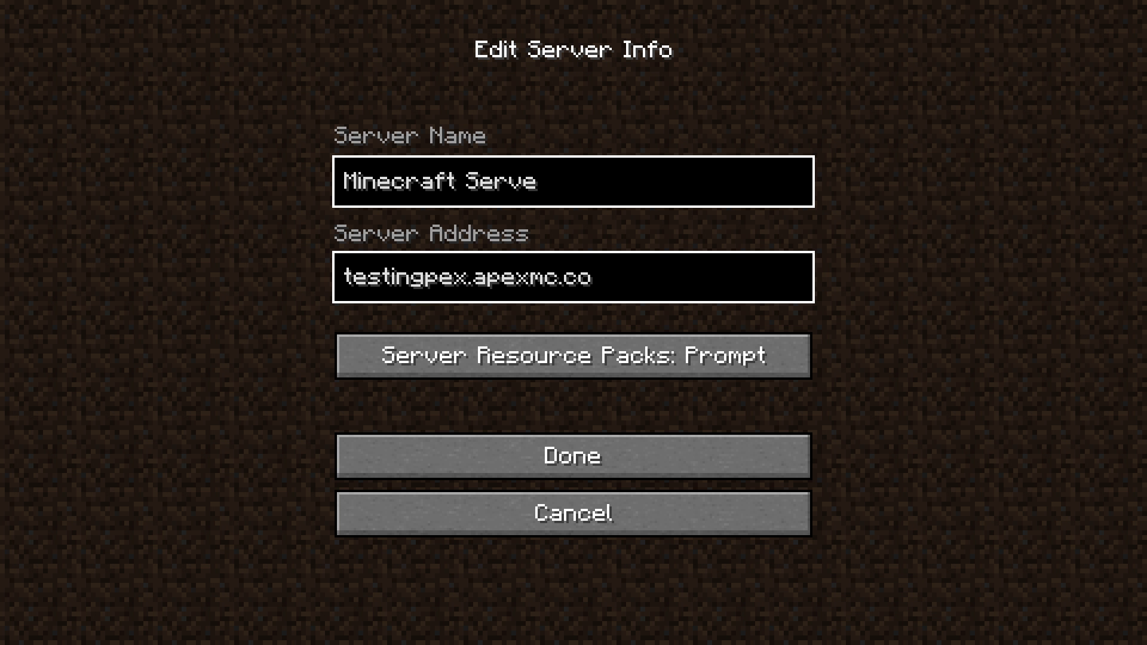
pyautogui.press('BackSpace')
pyautogui.press('BackSpace')
pyautogui.press('BackSpace')
pyautogui.press('BackSpace')
pyautogui.press('BackSpace')
pyautogui.press('BackSpace')
pyautogui.press('BackSpace')
pyautogui.press('BackSpace')
pyautogui.press('BackSpace')
pyautogui.press('BackSpace')
pyautogui.press('BackSpace')
pyautogui.press('BackSpace')
pyautogui.press('BackSpace')
pyautogui.press('BackSpace')
pyautogui.press('BackSpace')
pyautogui.write('Te')
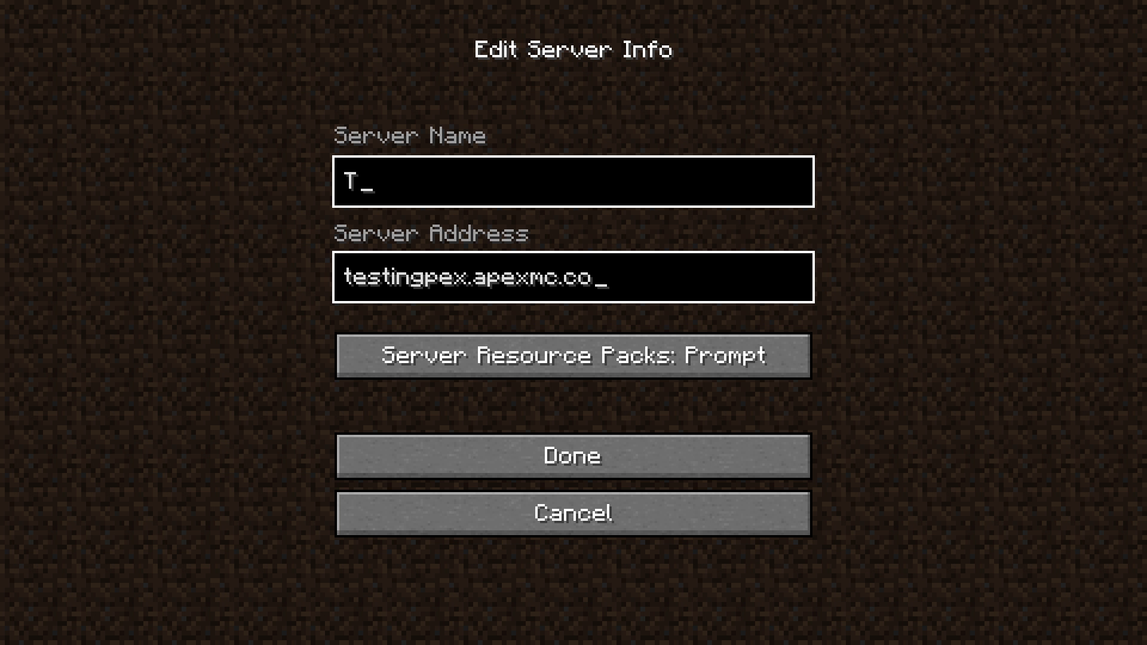
pyautogui.write('st')
pyautogui.click(709, 454)
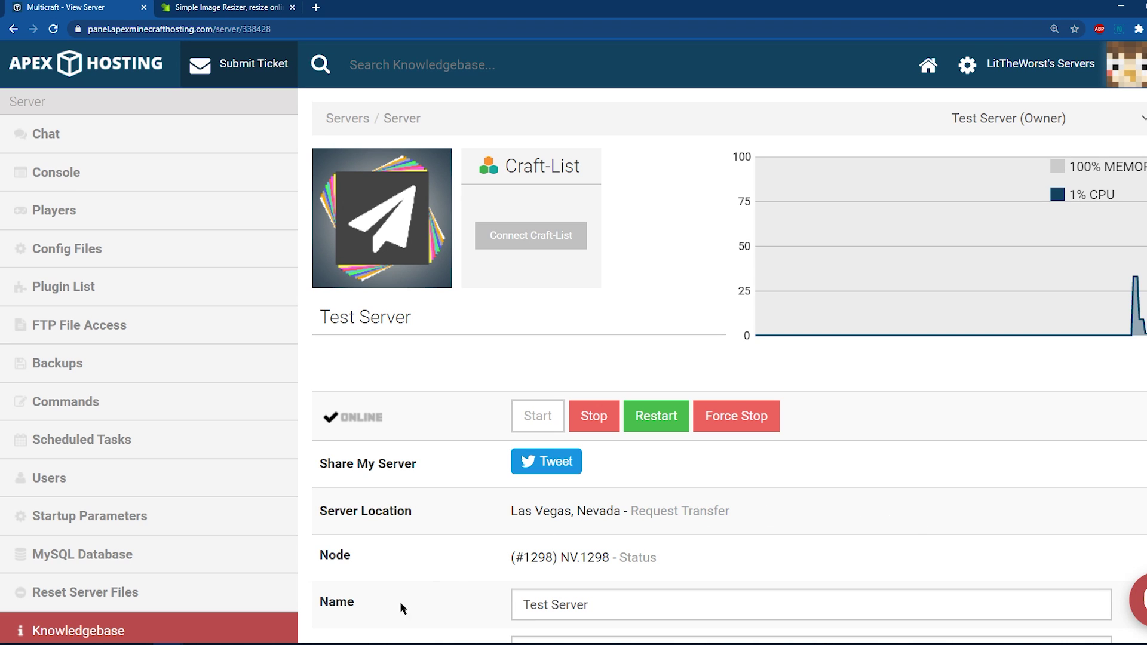
# - Open the Properties of server-icon in the Desktop folder window
pyautogui.moveTo(72, 643)
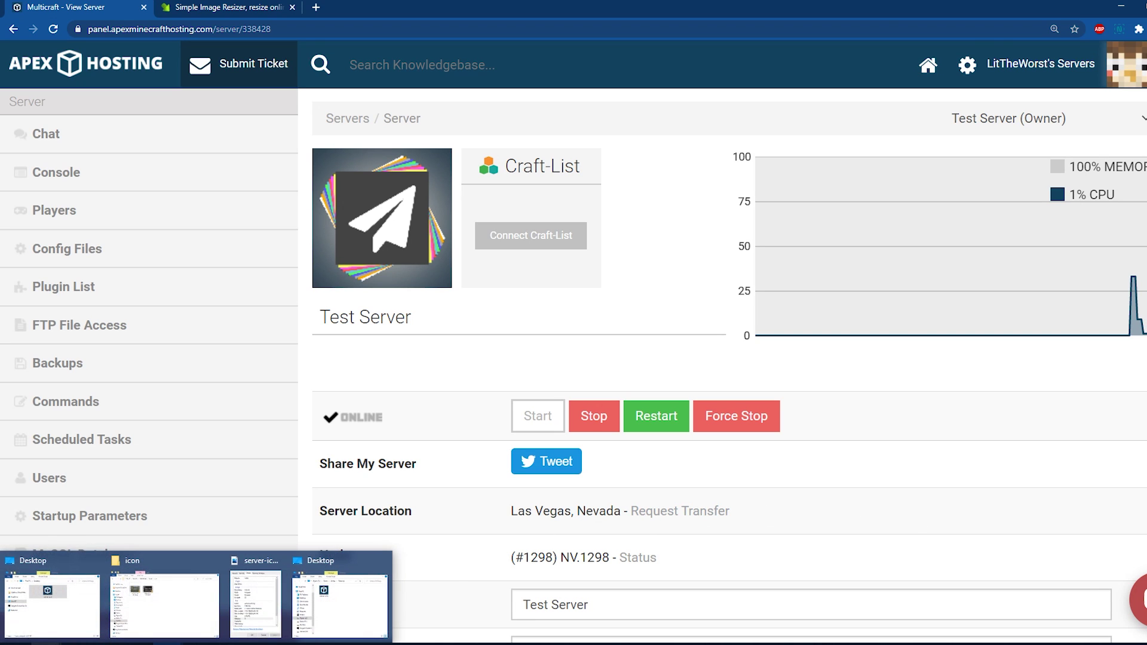
pyautogui.click(68, 618)
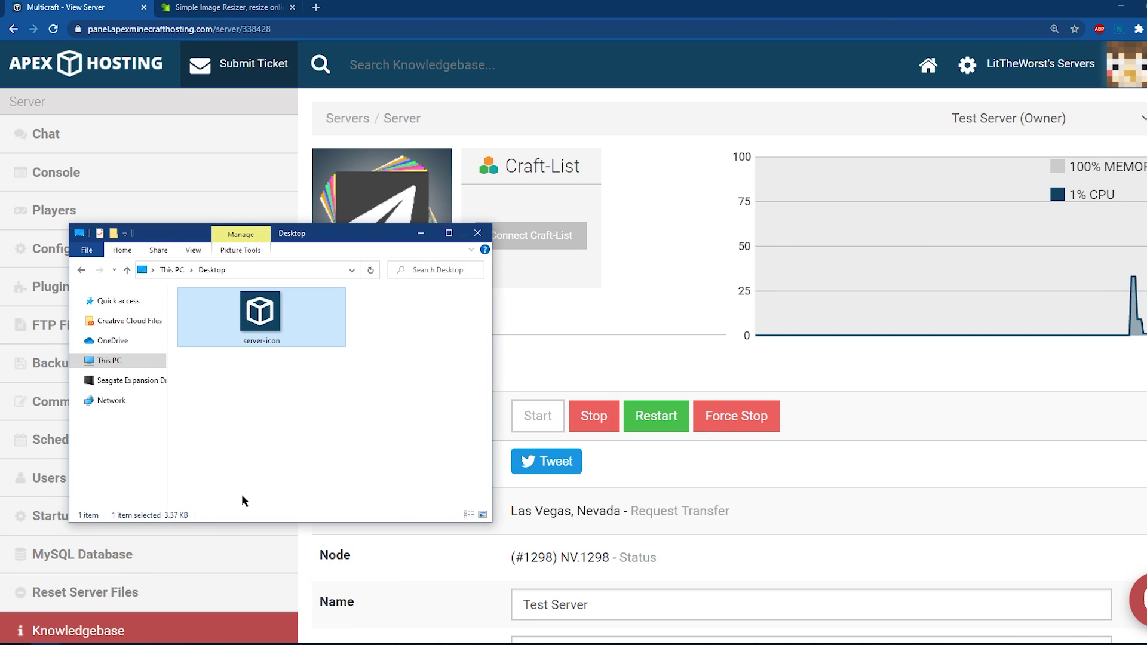
pyautogui.rightClick(300, 317)
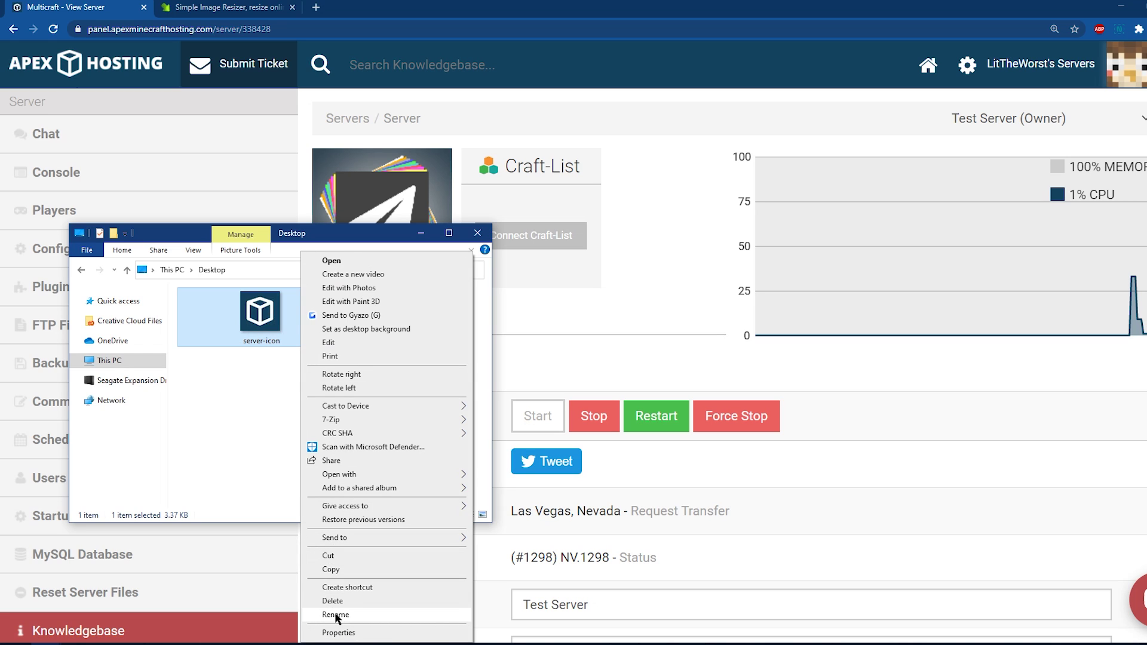
pyautogui.click(336, 633)
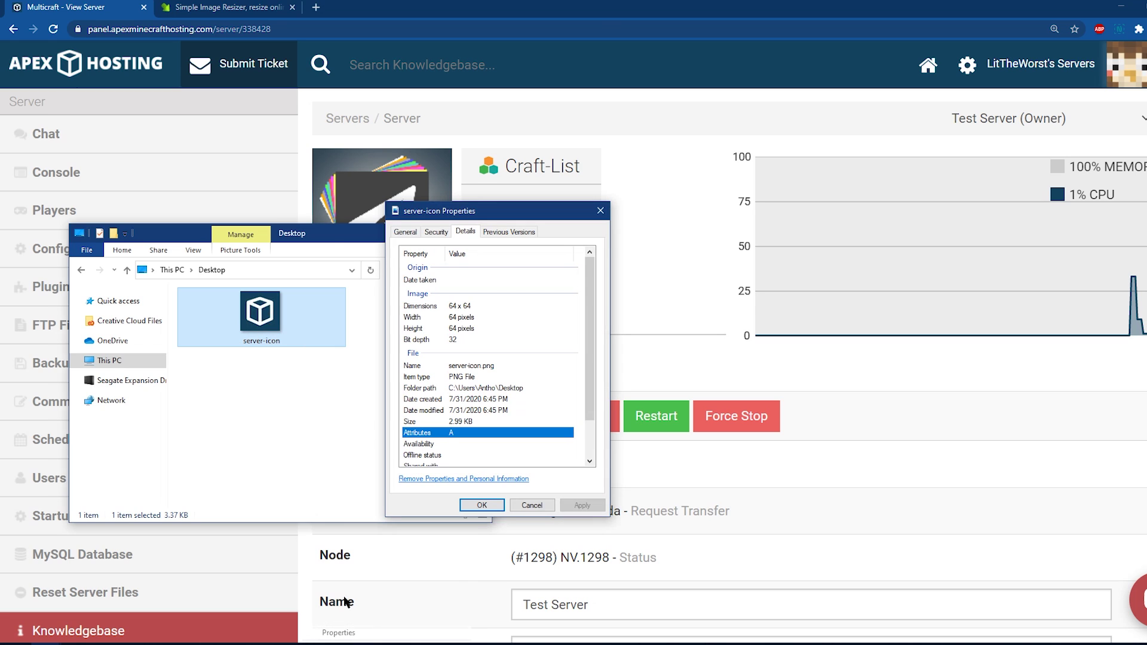
# - Check the General tab's server-icon file name and its PNG file type
pyautogui.click(415, 233)
pyautogui.moveTo(494, 257); pyautogui.dragTo(435, 259)
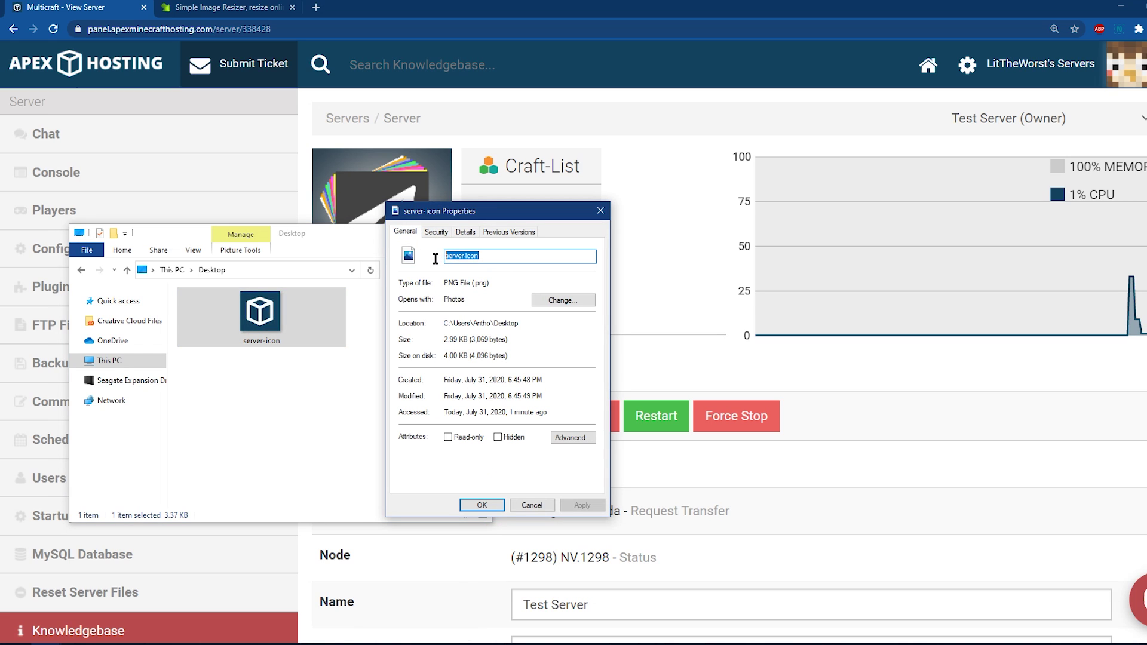
pyautogui.click(457, 282)
pyautogui.moveTo(499, 286); pyautogui.dragTo(435, 288)
pyautogui.click(450, 286)
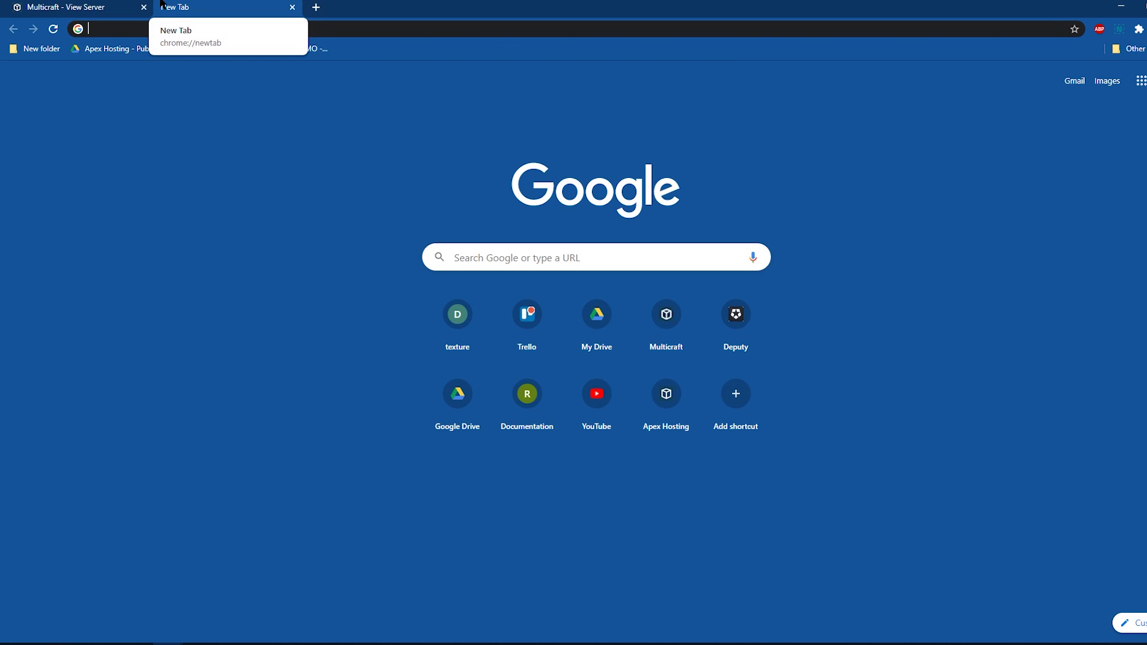
# - Load simpleimageresizer.com in the new Chrome tab
pyautogui.write('sim')
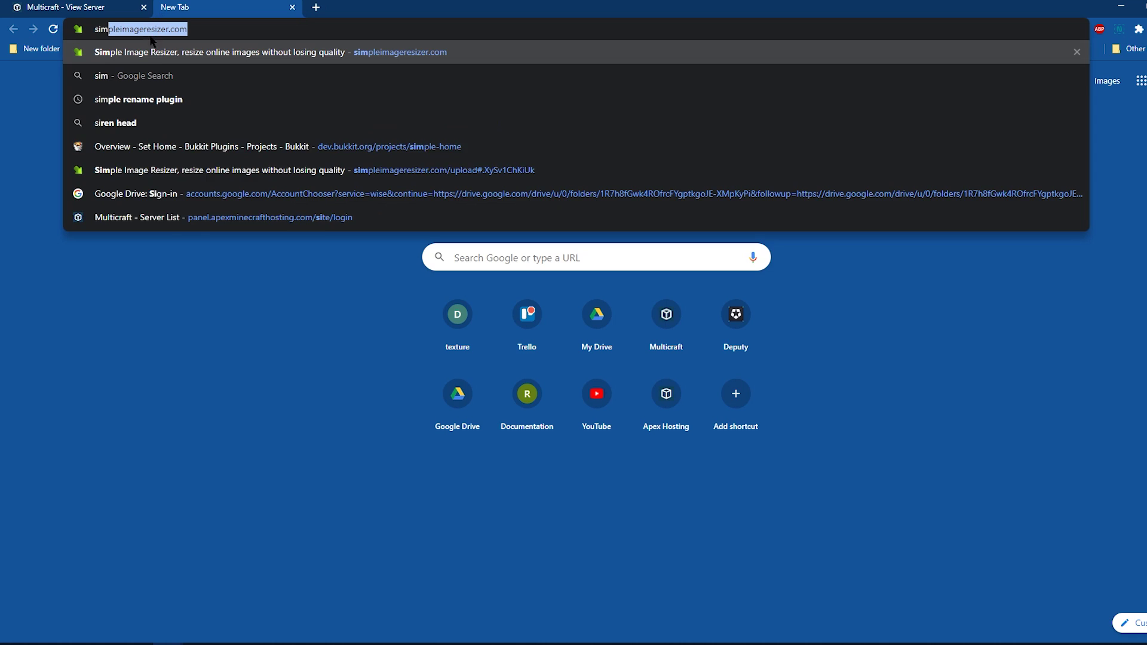
pyautogui.press('Return')
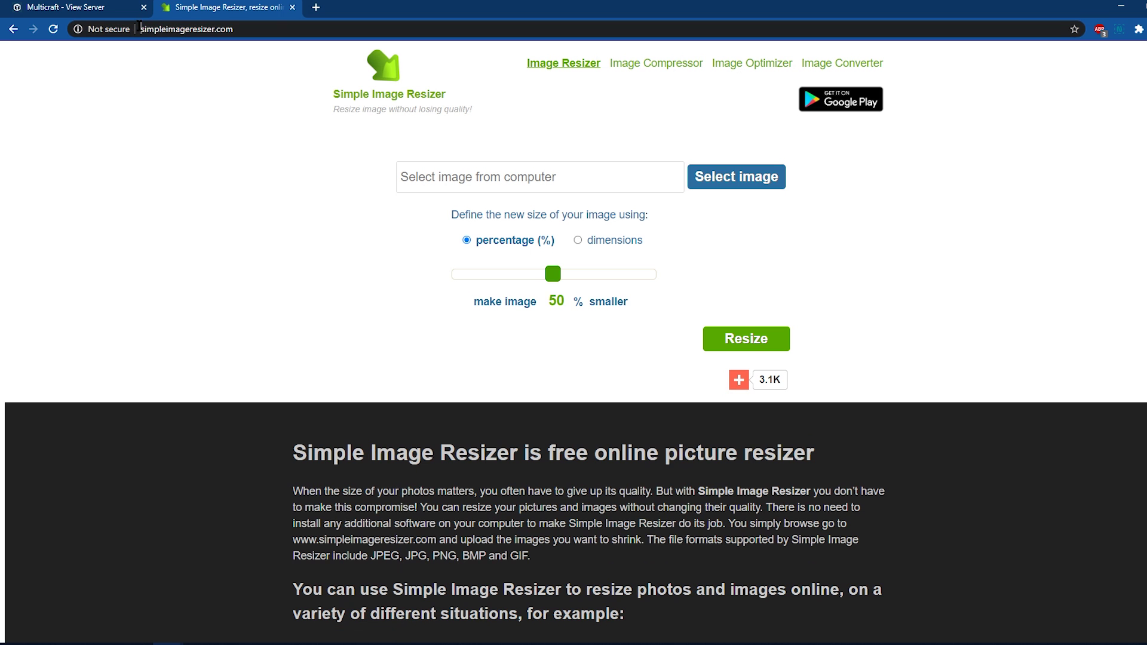
pyautogui.moveTo(140, 30); pyautogui.dragTo(250, 39)
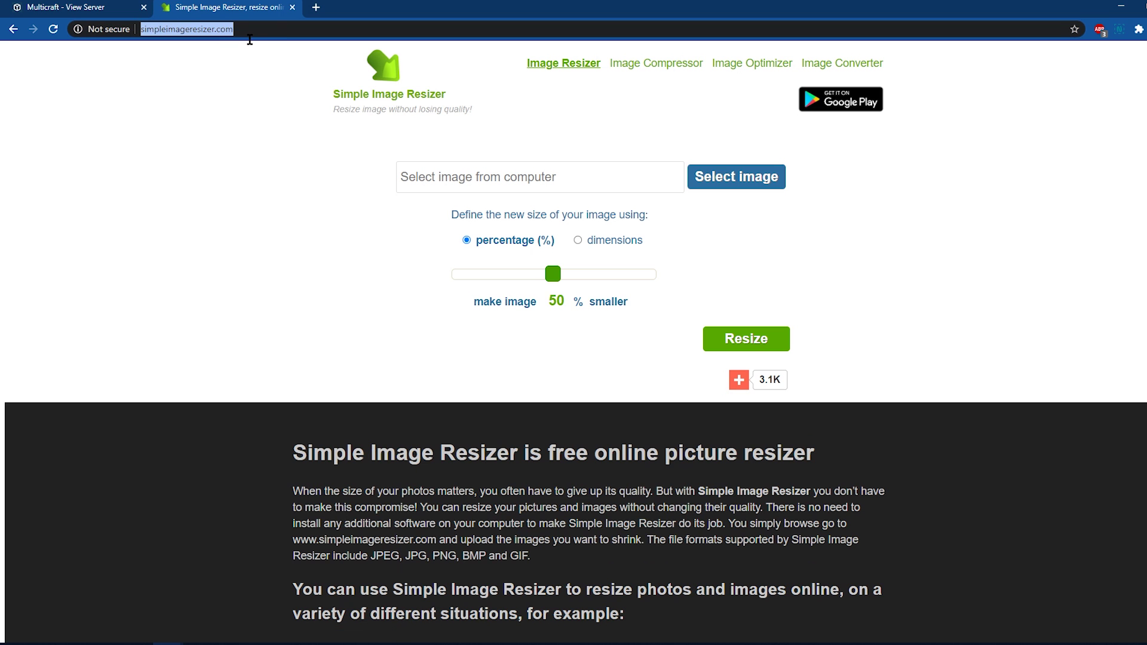
pyautogui.click(209, 103)
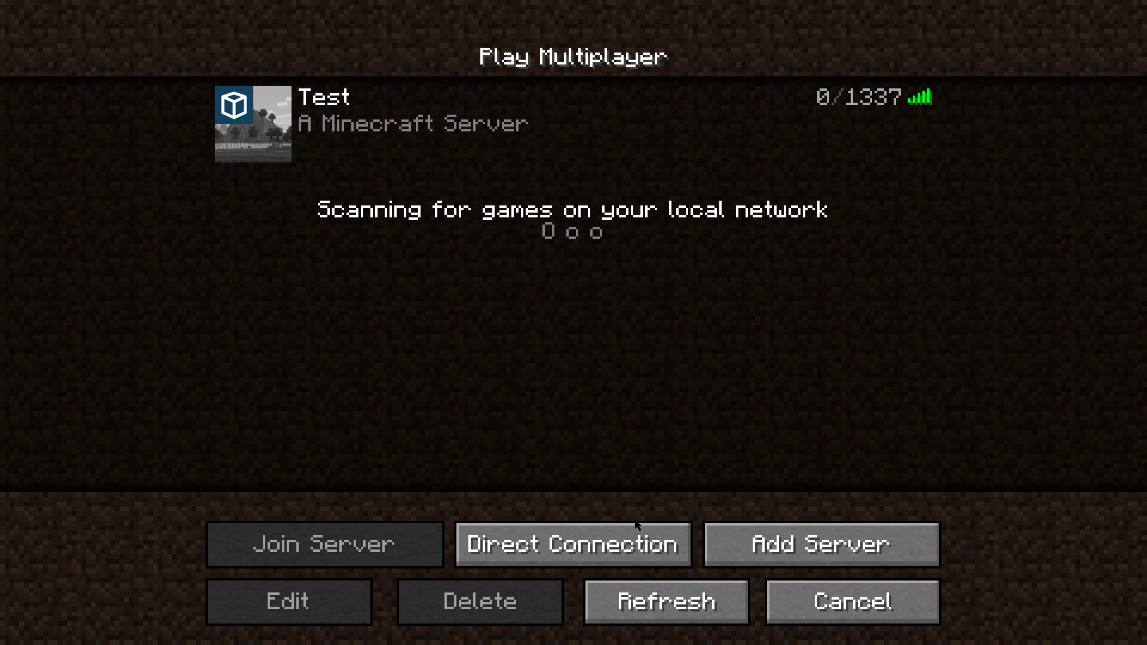
# - Refresh the Minecraft server list, then reopen server-icon.png's properties to confirm 64 x 64 pixels
pyautogui.click(660, 600)
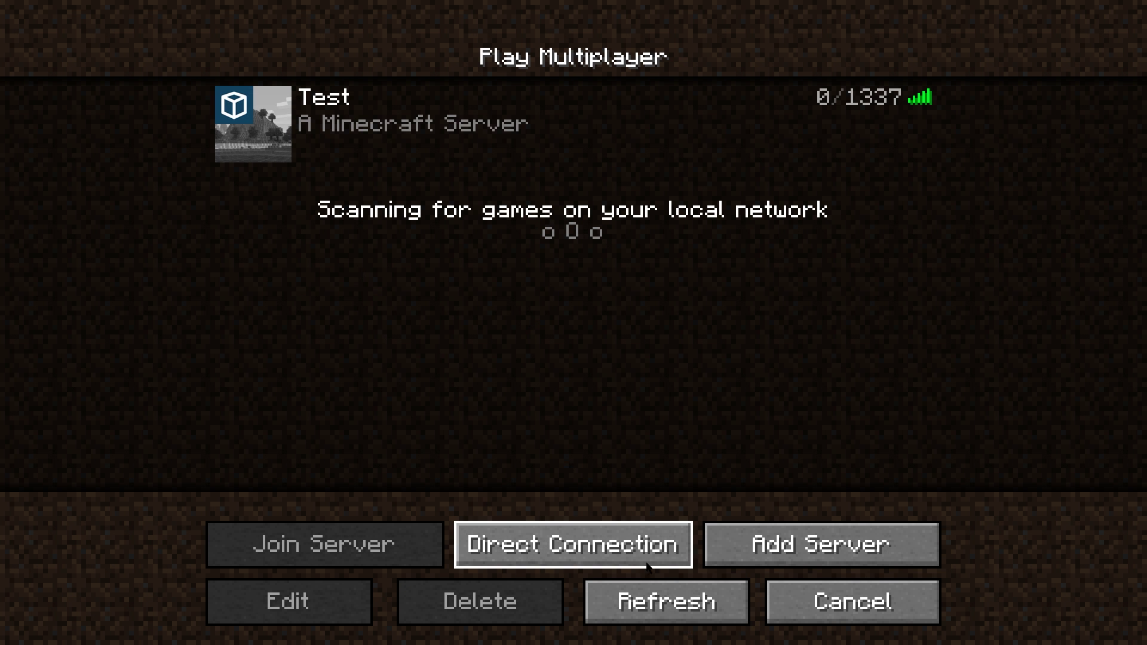
pyautogui.click(660, 600)
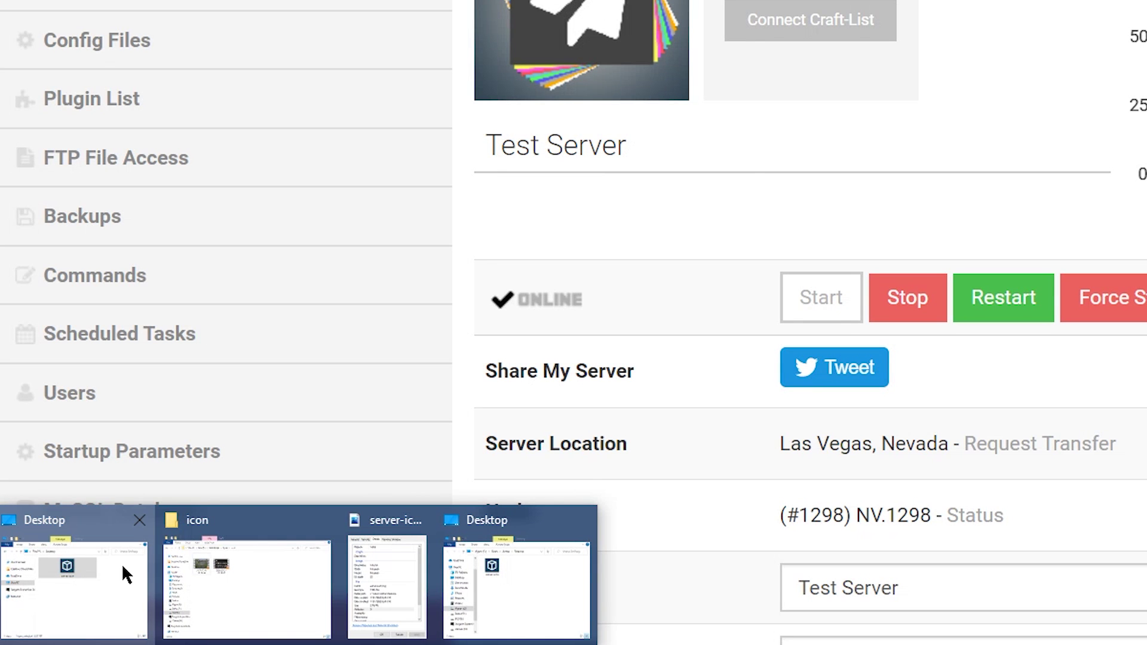
pyautogui.click(123, 575)
pyautogui.click(425, 254)
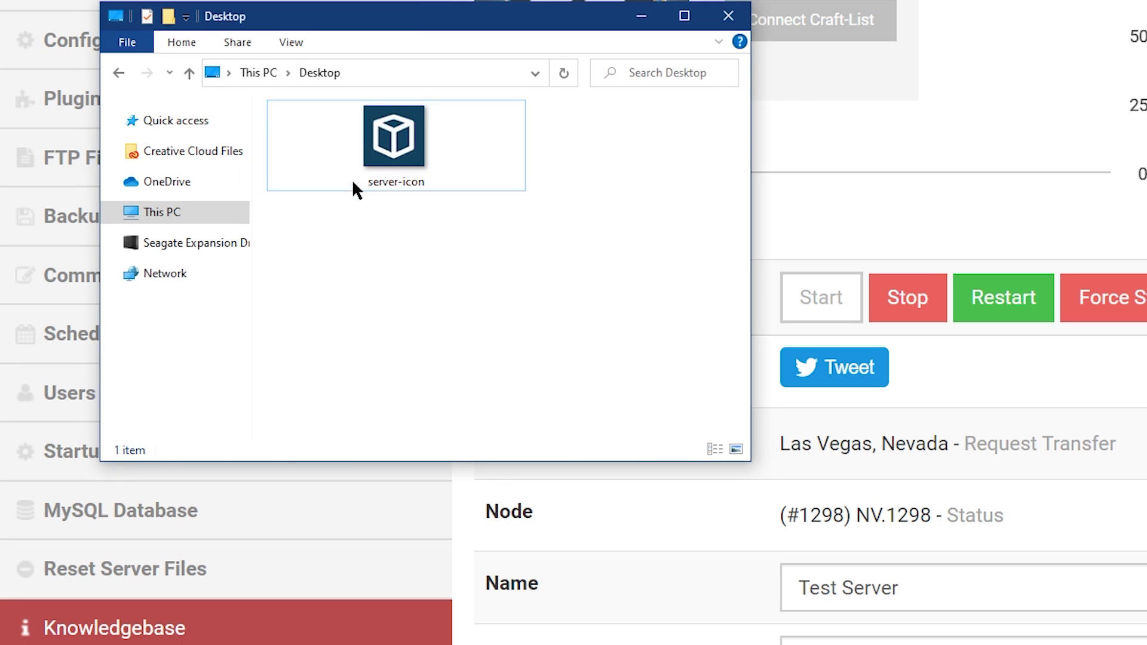
pyautogui.click(416, 138)
pyautogui.rightClick(415, 138)
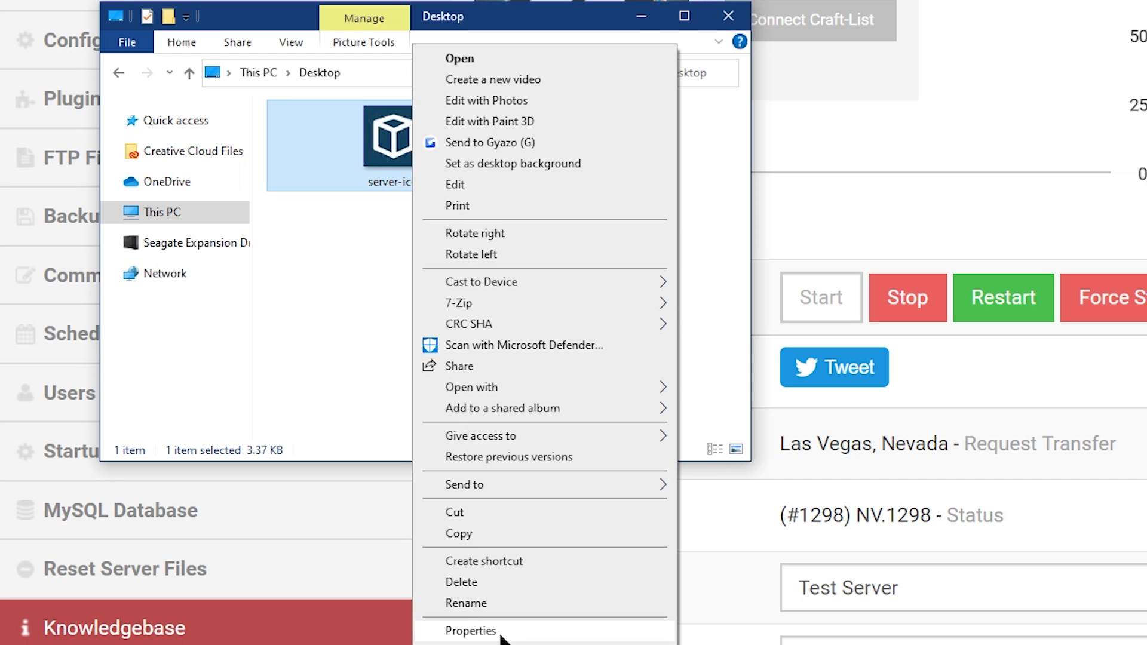
pyautogui.click(472, 631)
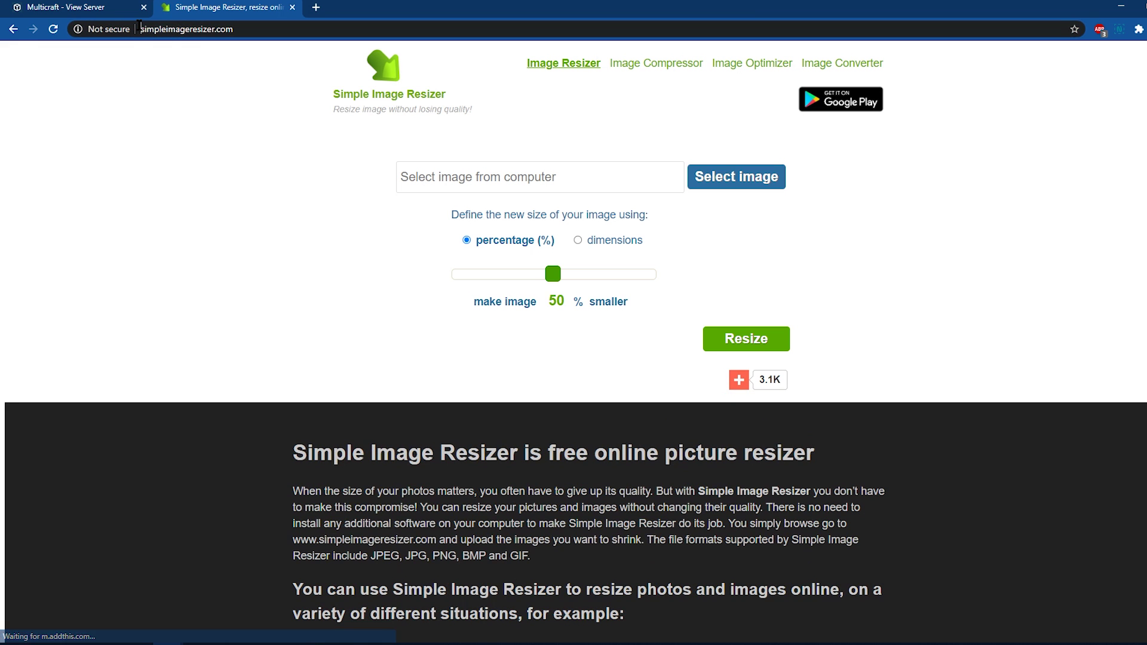
pyautogui.moveTo(142, 30); pyautogui.dragTo(273, 41)
pyautogui.click(210, 108)
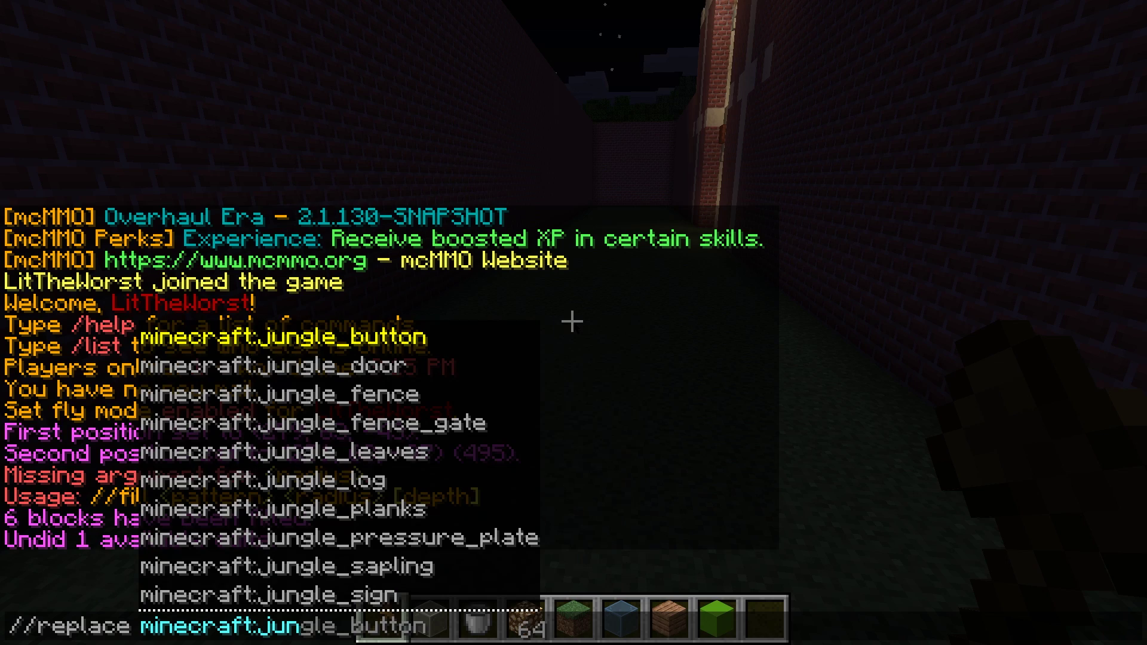
# - Replace 495 blocks with jungle_planks and break the three grass blocks beside the doorway's brick wall
pyautogui.press('Tab')
pyautogui.press('Tab')
pyautogui.press('Tab')
pyautogui.press('Tab')
pyautogui.press('Tab')
pyautogui.press('Tab')
pyautogui.press('Return')
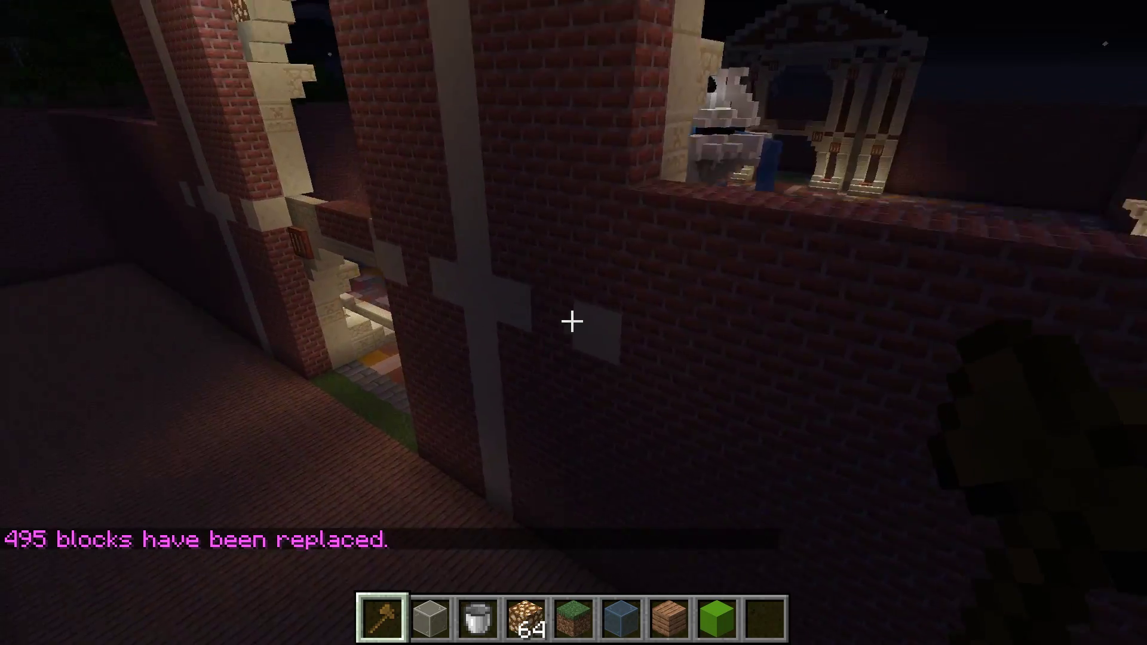
pyautogui.scroll(-6, 573, 322)
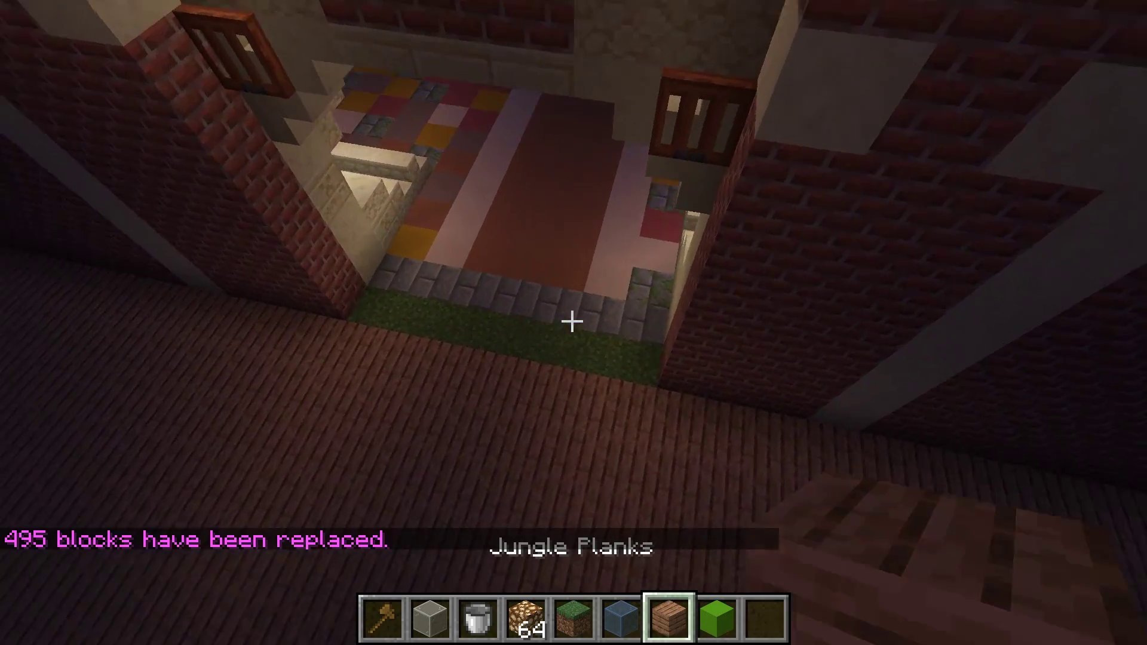
pyautogui.press('w')
pyautogui.click(572, 322)
pyautogui.click(572, 321)
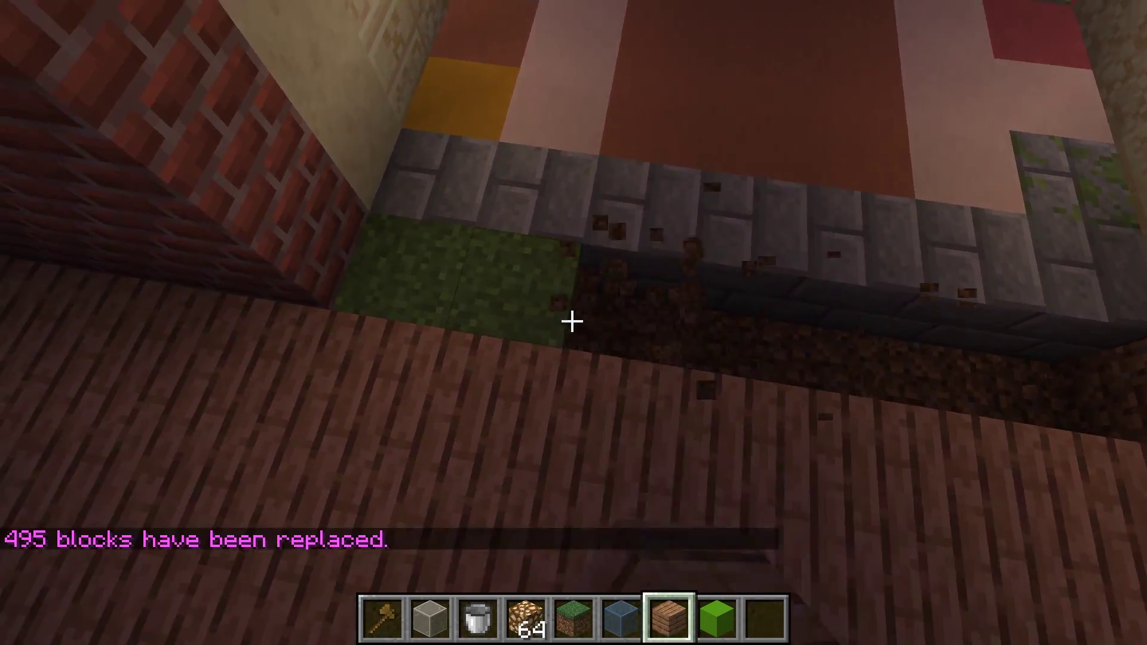
pyautogui.click(572, 322)
pyautogui.click(572, 321)
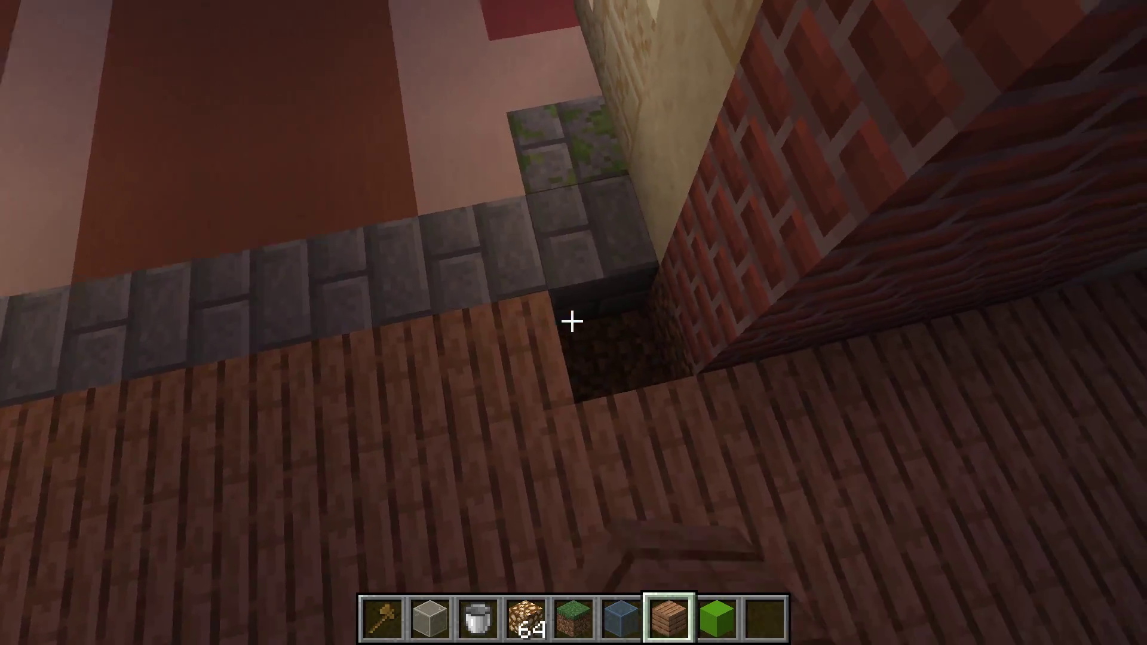
pyautogui.scroll(4, 572, 321)
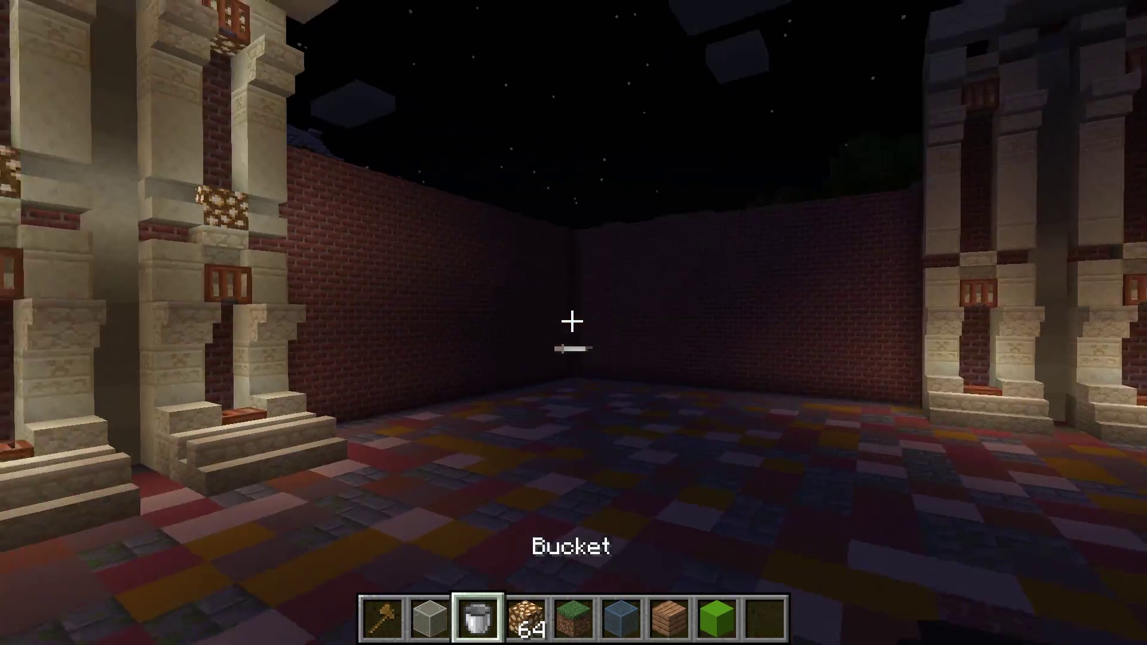
pyautogui.scroll(2, 573, 321)
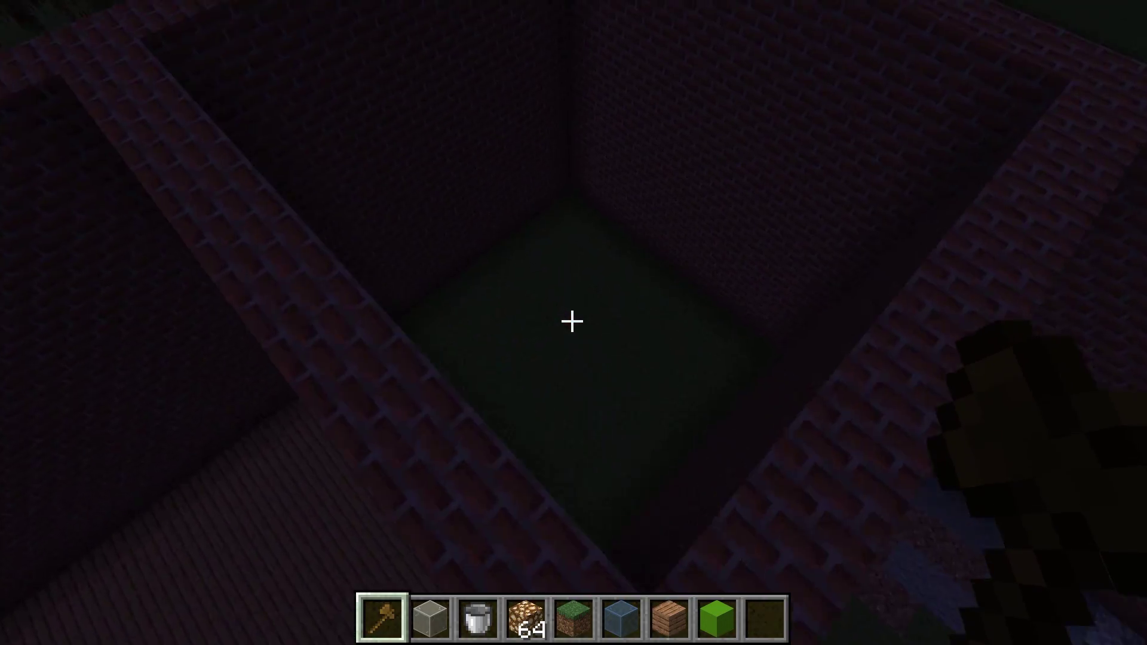